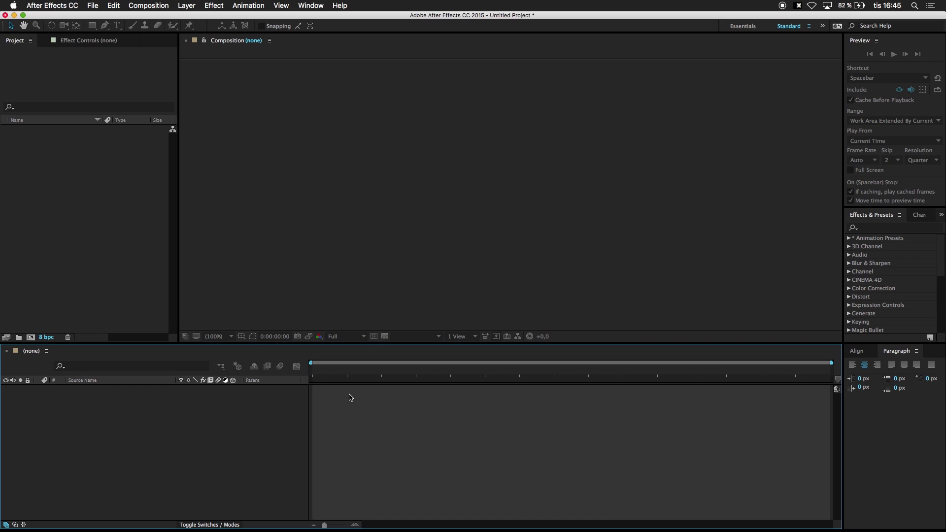
Step: Create a 1920×1080, 60 fps, 10-second composition named 'Texture Tut'
key("super+n")
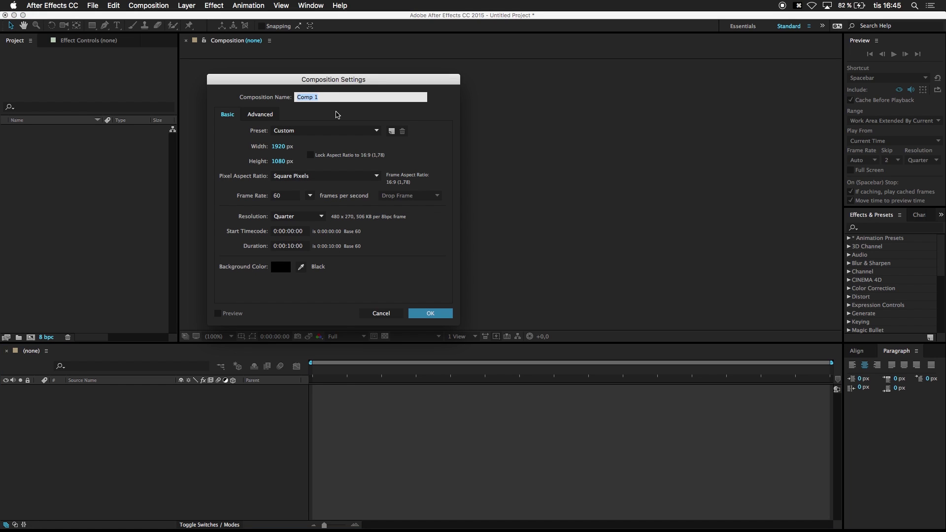
type("Texture Tut")
left_click(427, 312)
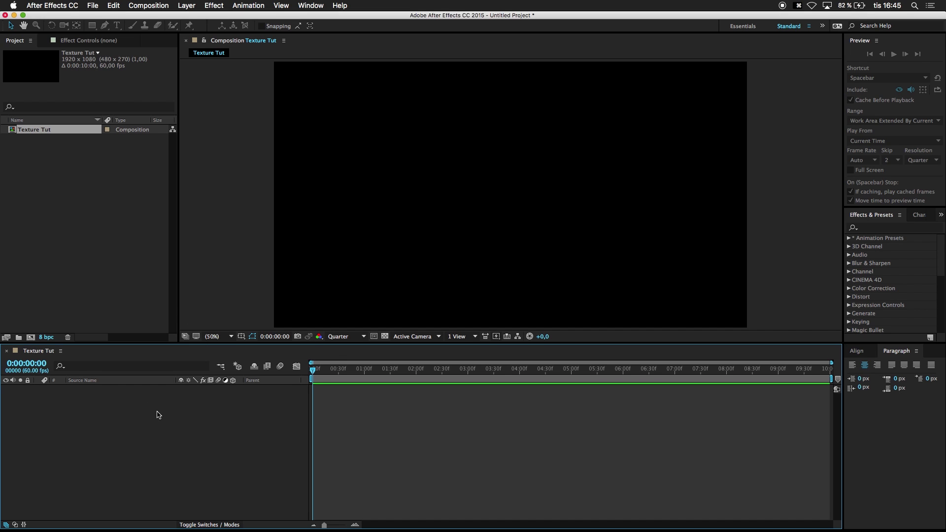
Step: Add two solids named 'Sound Keys' and 'Tao', hiding the Tao layer
key("super+y")
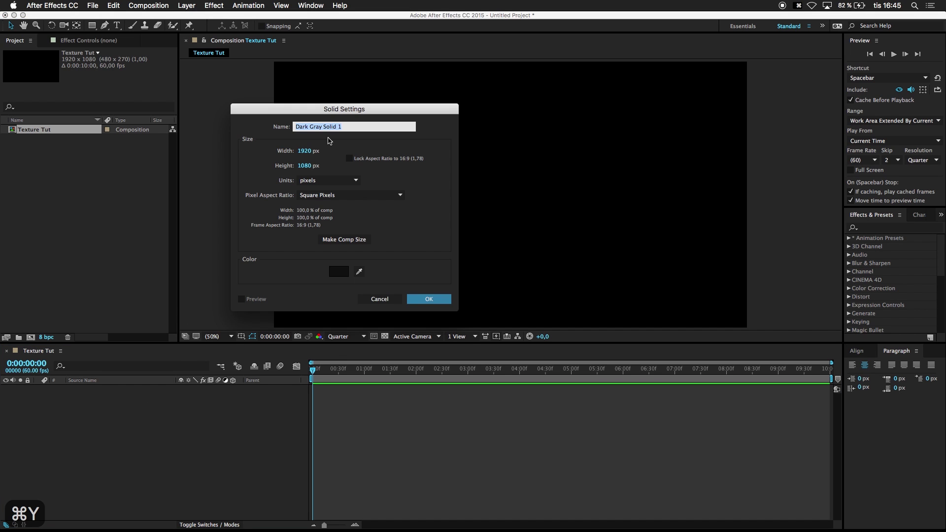
type("Sound Keys")
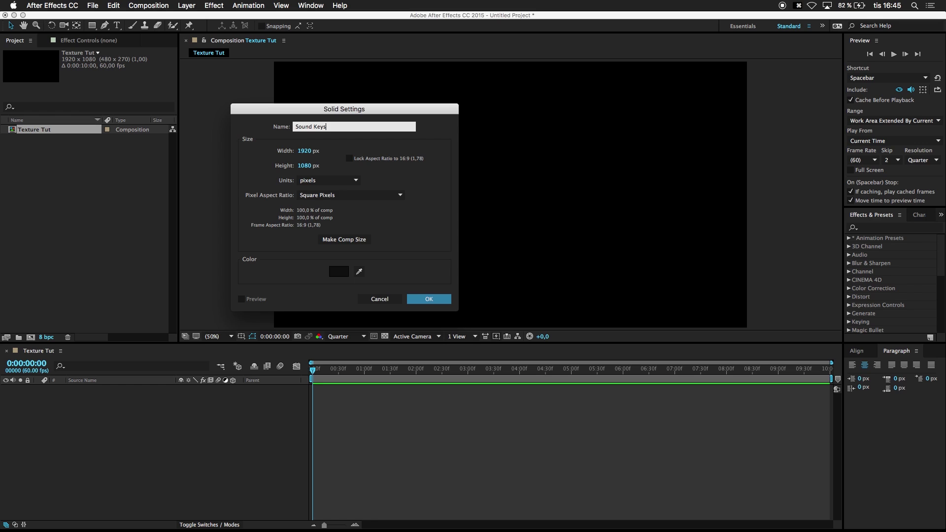
key("Return")
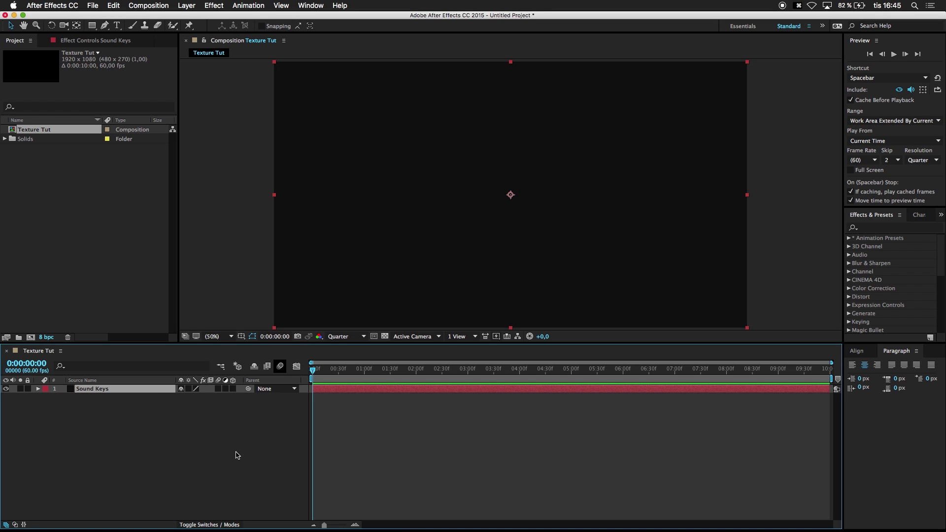
key("super+y")
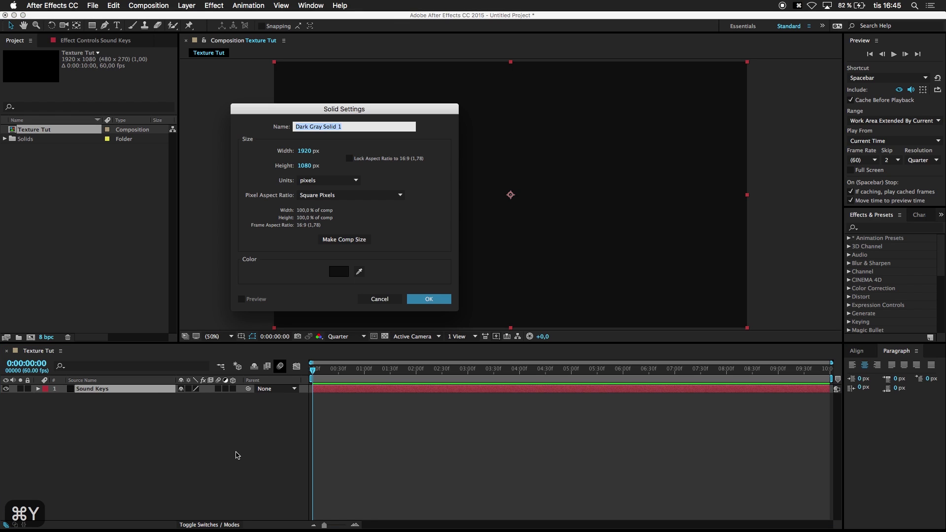
type("Tao")
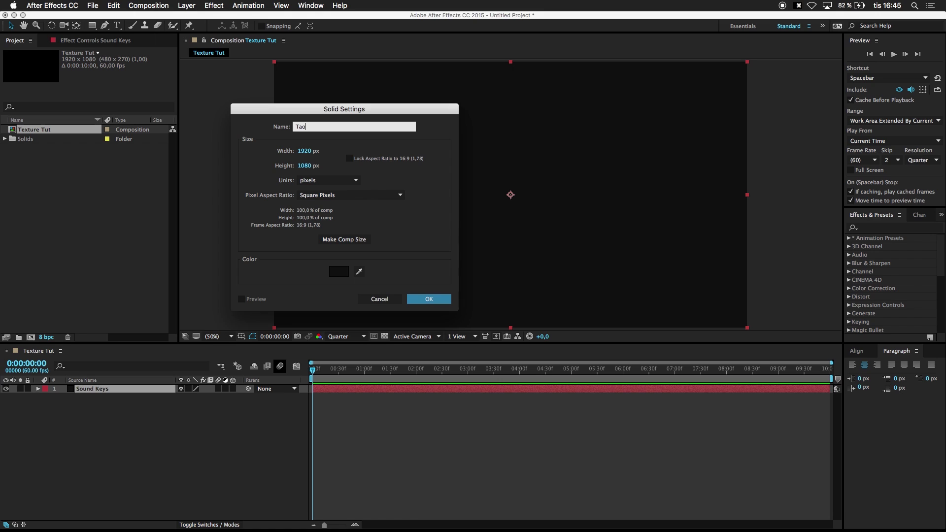
key("Return")
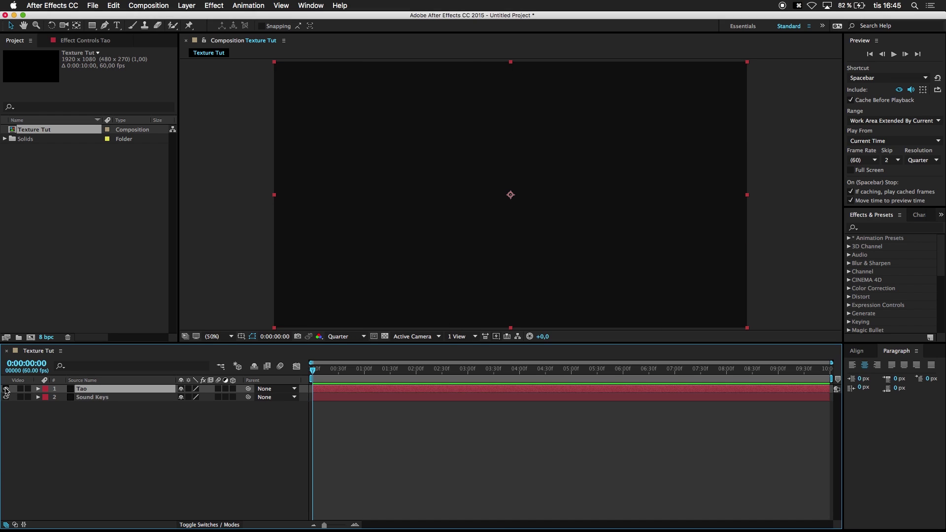
left_click(5, 389)
Step: Apply the Trapcode Sound Keys effect from a 'sound' search to the Sound Keys layer
left_click(103, 400)
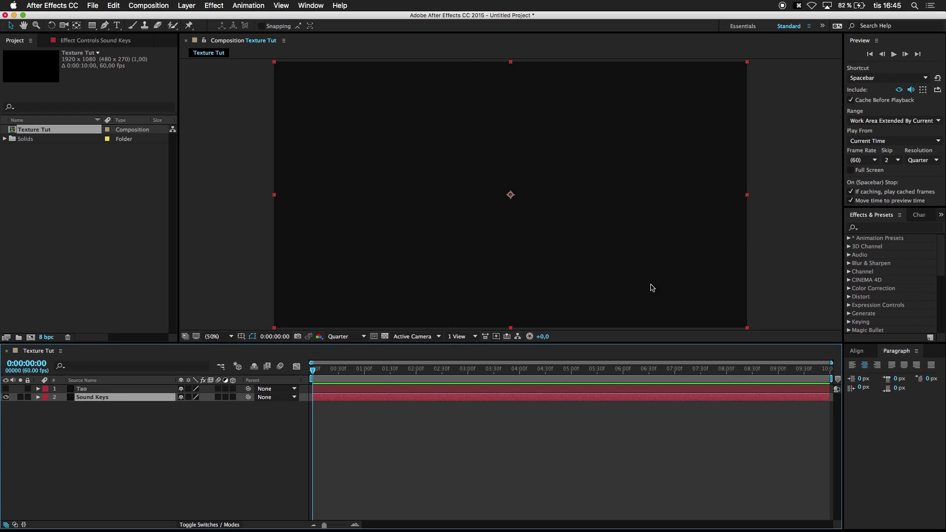
left_click(859, 229)
left_click(856, 179)
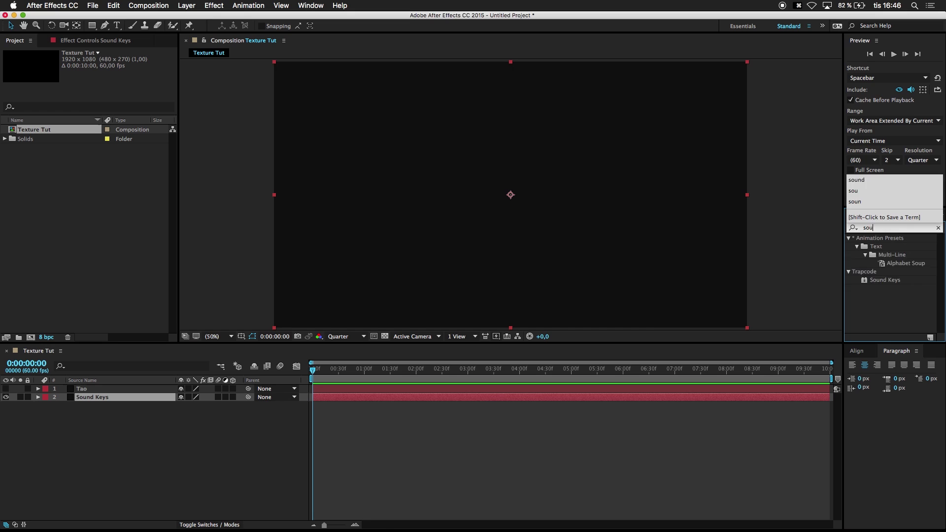
left_click_drag(896, 248, 138, 397)
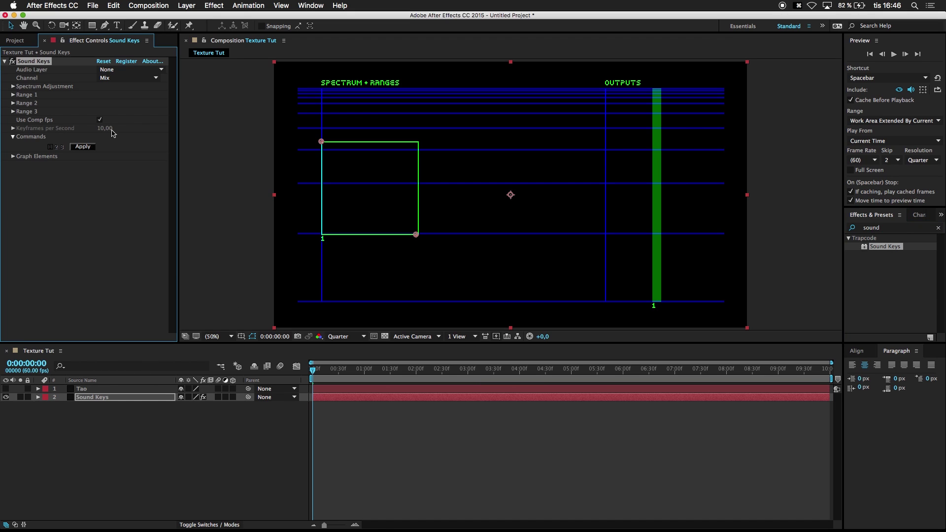
Step: Import the MP3 song, add it to the composition, and rename the layer 'Track'
left_click(9, 47)
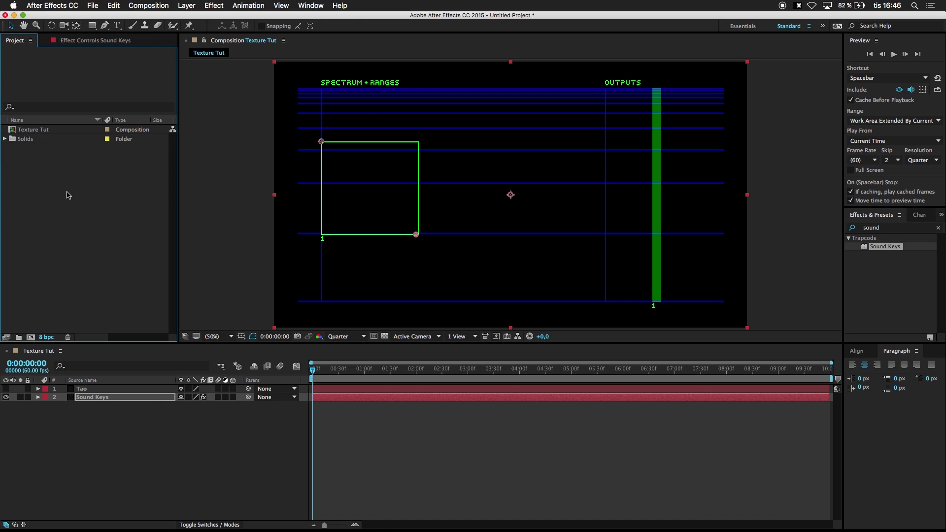
double_click(112, 209)
double_click(370, 99)
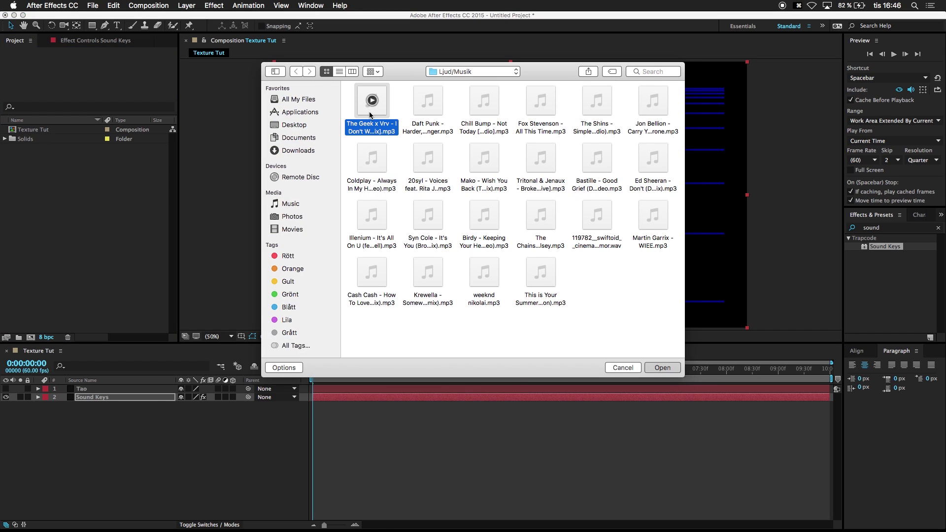
left_click_drag(31, 130, 92, 409)
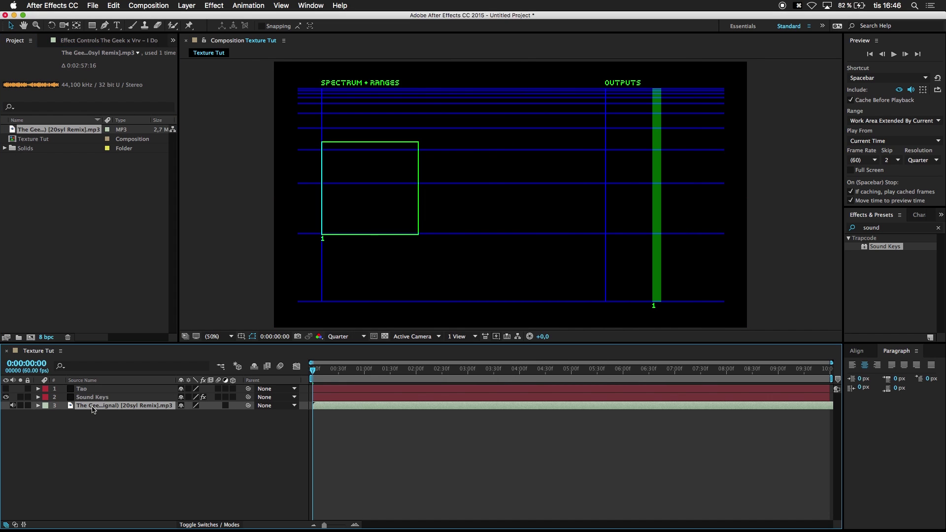
key("Return")
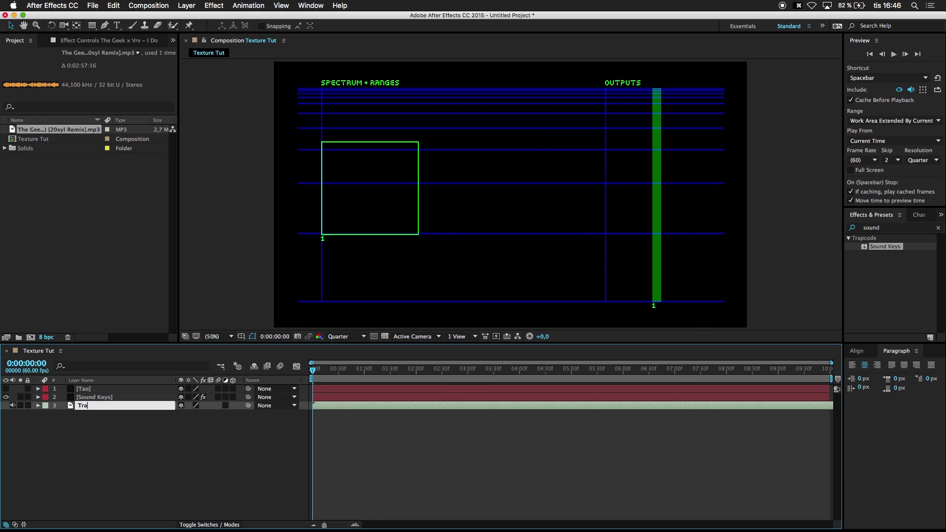
type("Track")
key("Return")
Step: Select Sound Keys and set both viewer and preview resolution to Half
left_click(91, 397)
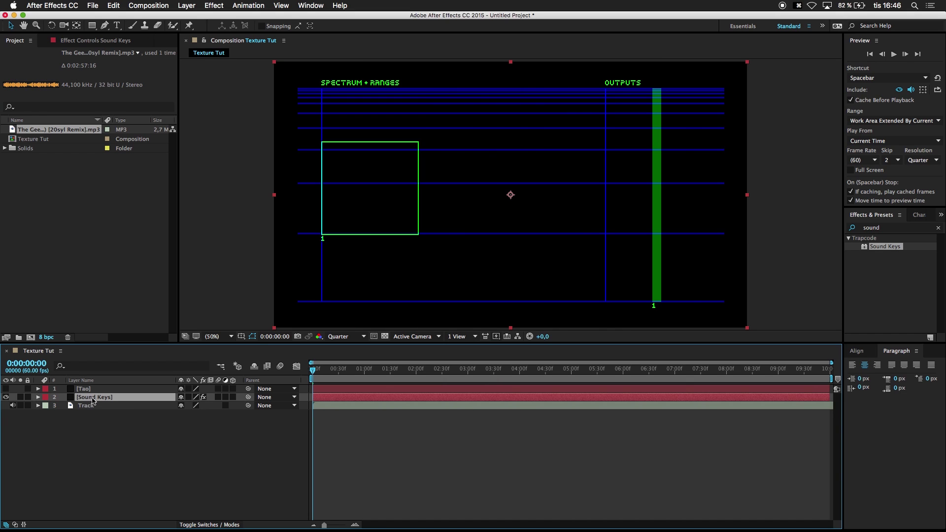
left_click(80, 41)
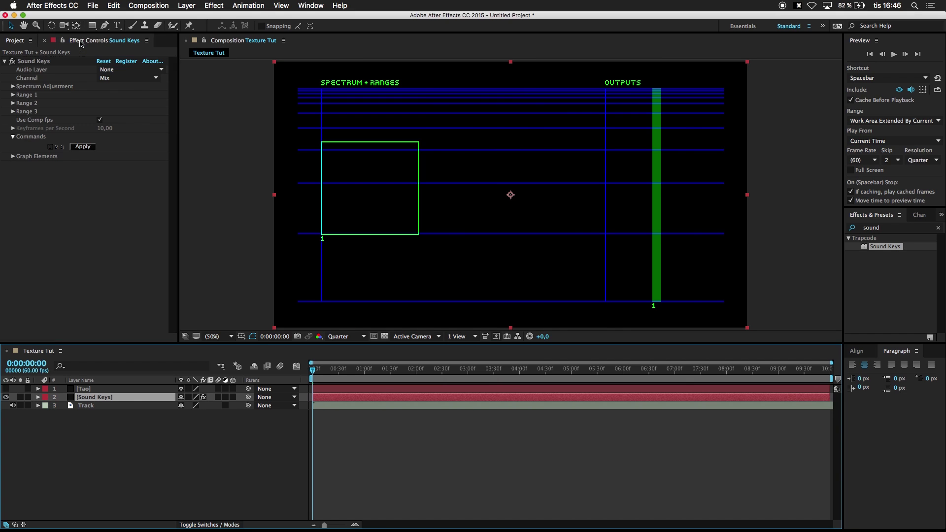
left_click(341, 337)
left_click(348, 374)
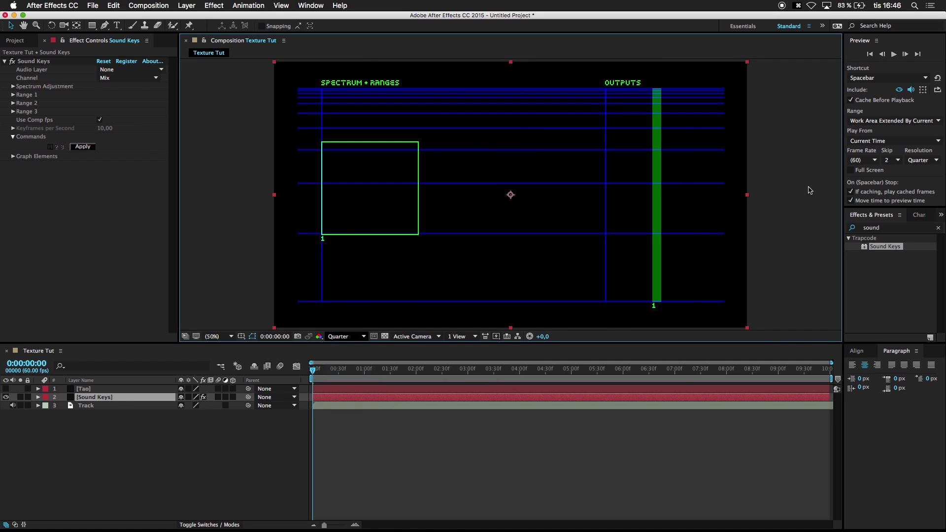
left_click(919, 161)
left_click(893, 200)
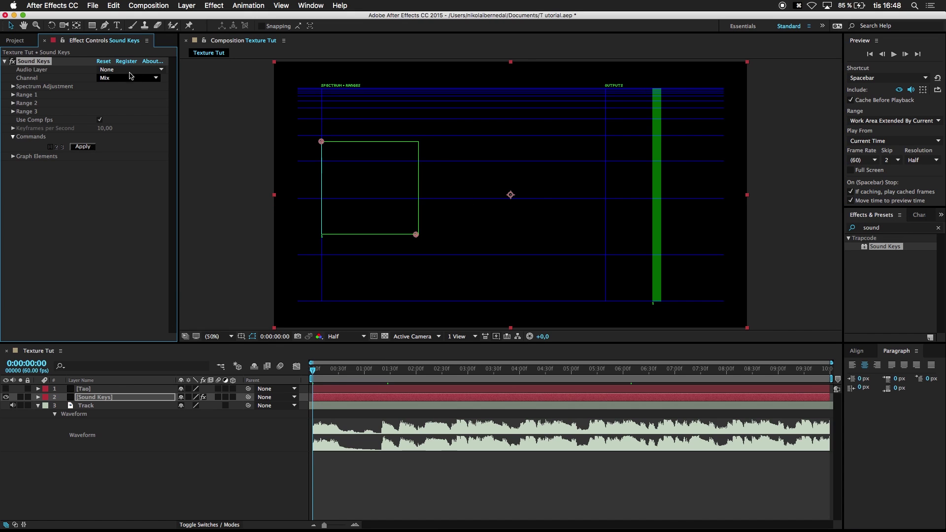
Step: Set Sound Keys' Audio Layer to Track and expand its Range 1 settings
left_click(131, 69)
left_click(135, 115)
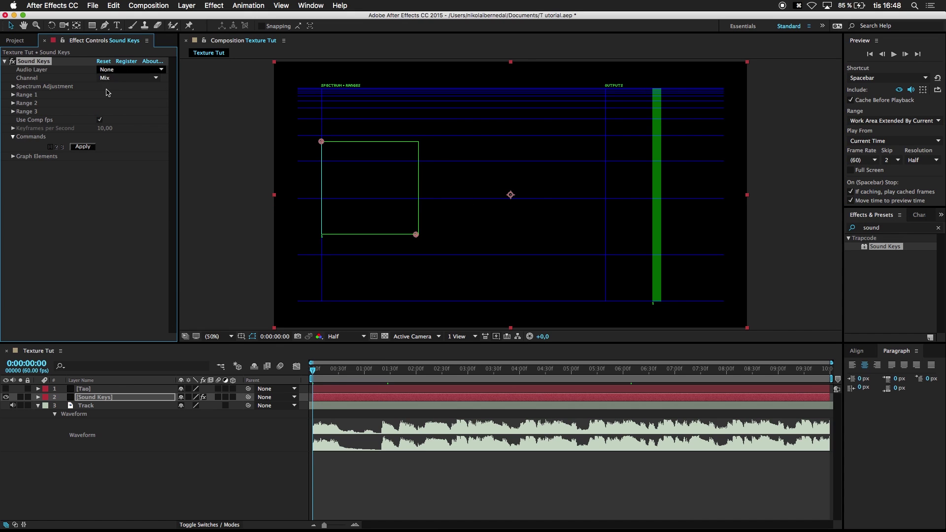
left_click(13, 95)
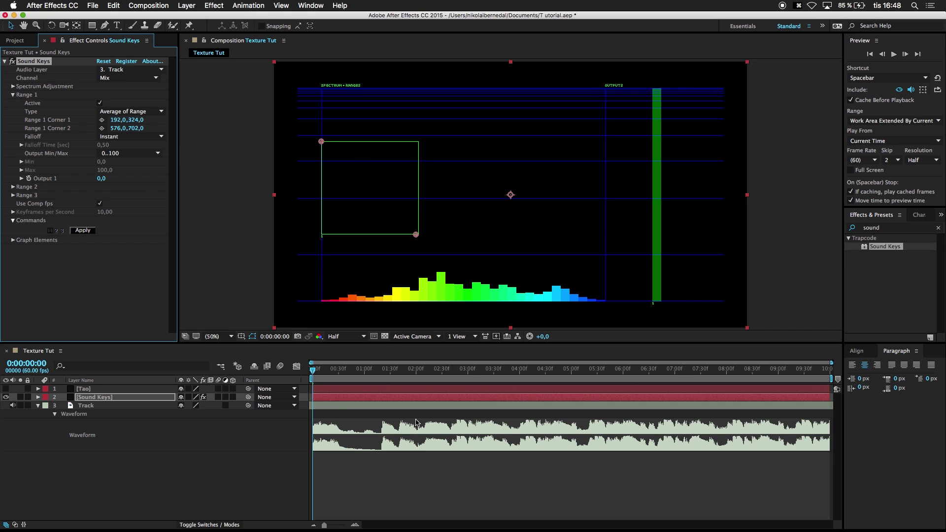
Step: Fit Range 1 over the bass peak (corners 304,388 and 320,650), preview, then collapse Range 1
left_click_drag(404, 380, 463, 376)
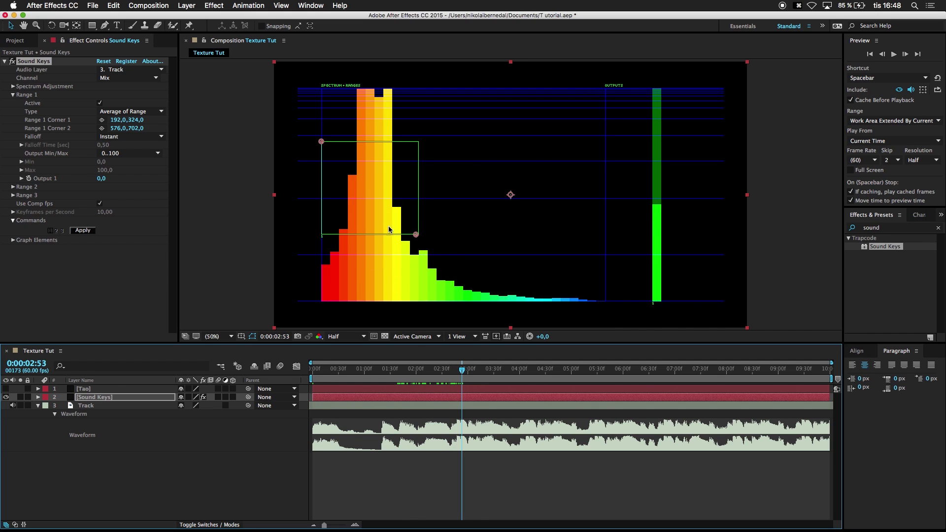
left_click_drag(416, 234, 353, 221)
left_click_drag(321, 142, 348, 159)
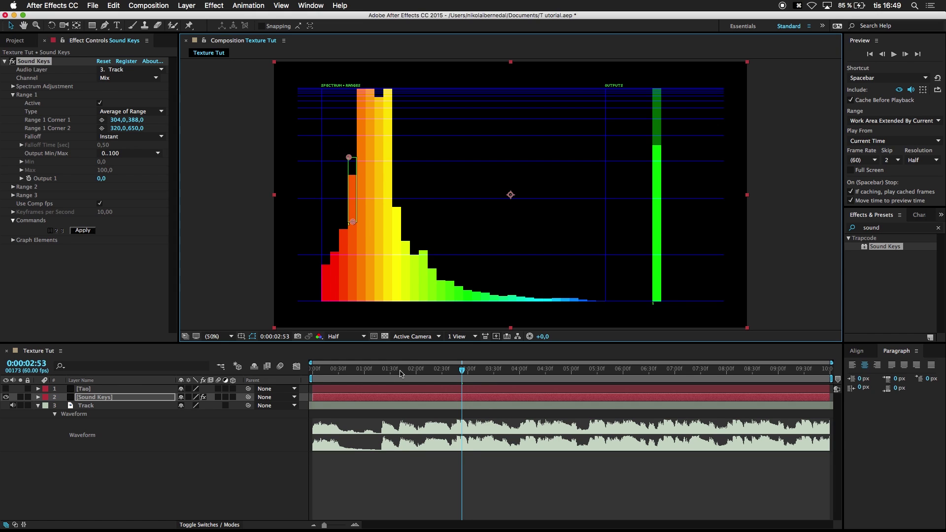
key("space")
left_click(314, 367)
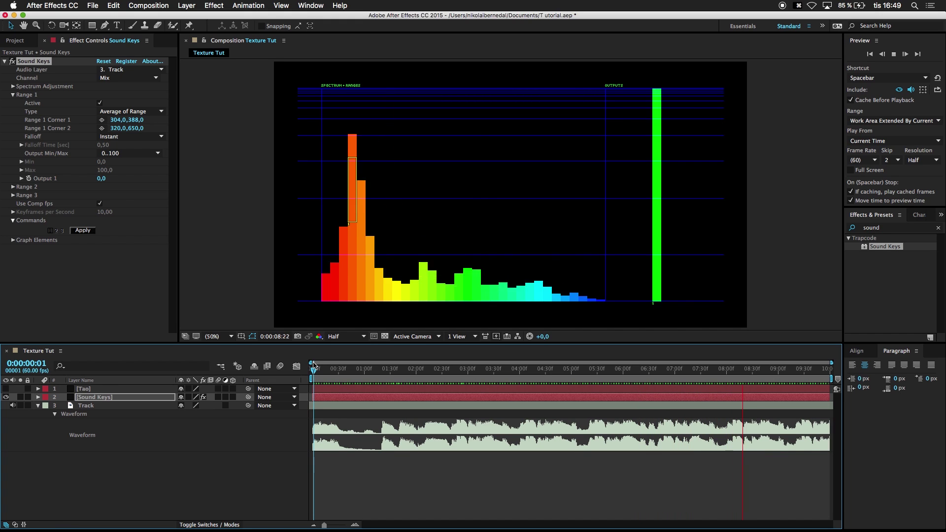
key("space")
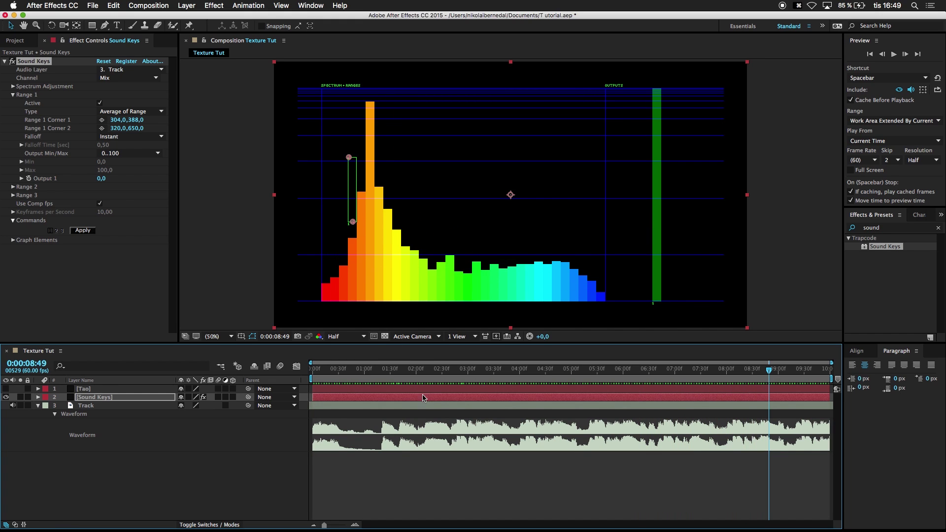
key("space")
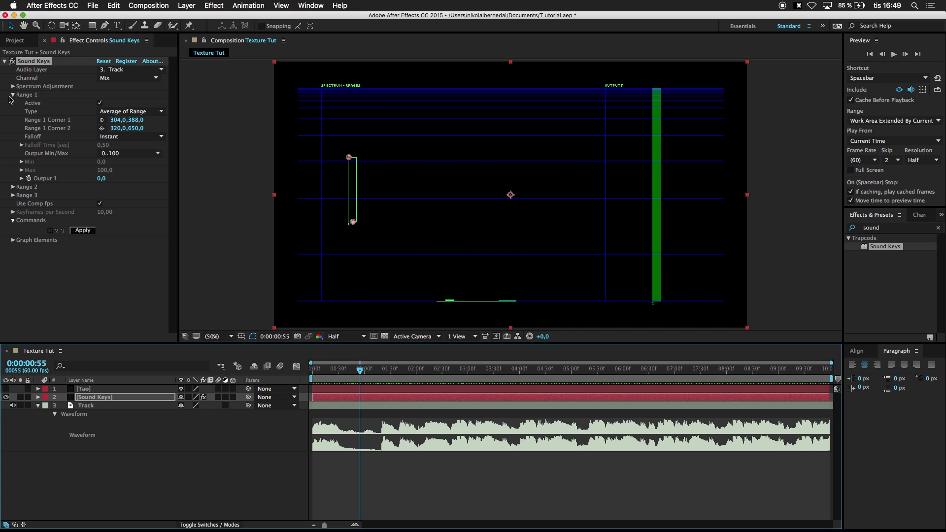
left_click(12, 95)
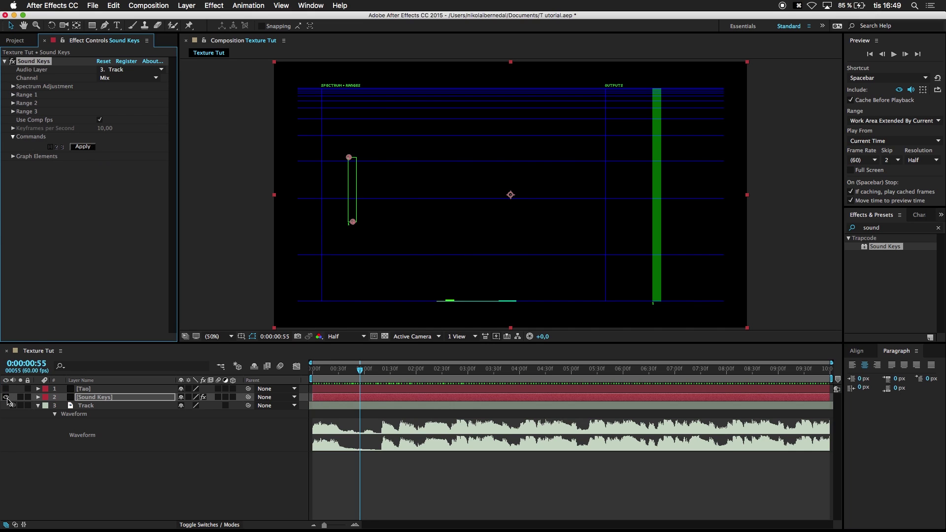
Step: Hide Sound Keys, unhide Tao, and apply Trapcode Tao to the Tao layer
left_click(6, 397)
left_click(81, 389)
left_click(6, 388)
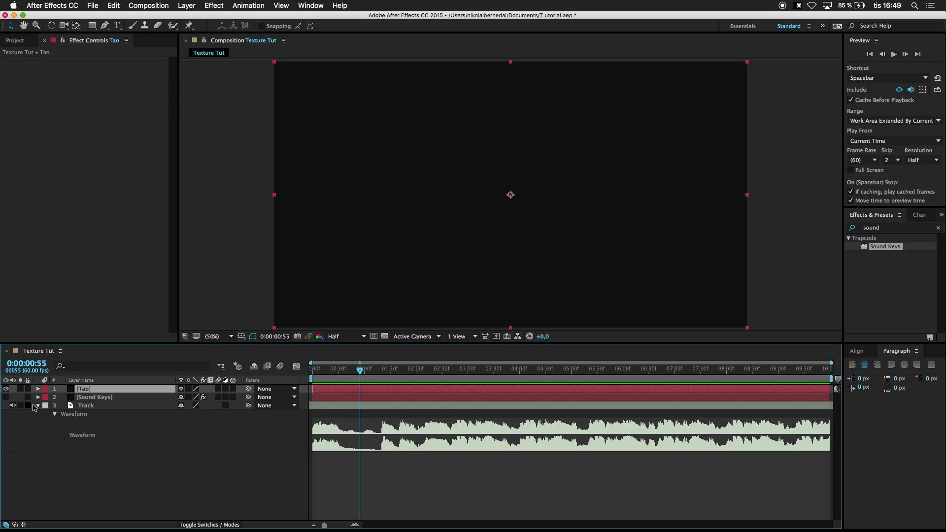
left_click(38, 405)
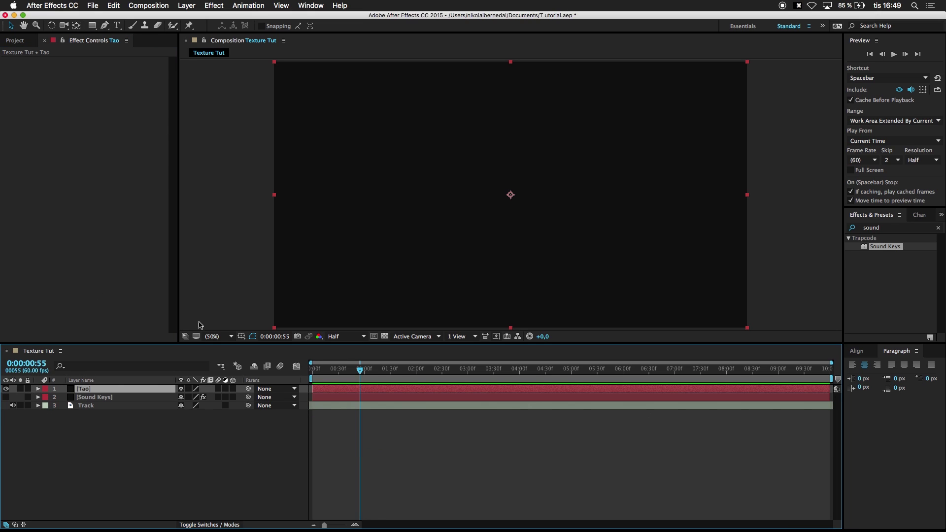
left_click(884, 227)
type("tao")
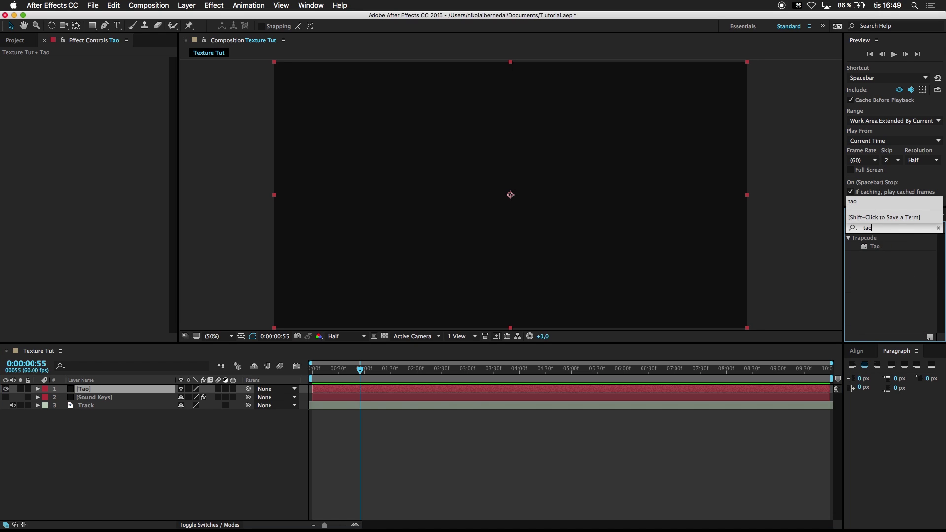
left_click_drag(872, 245, 108, 389)
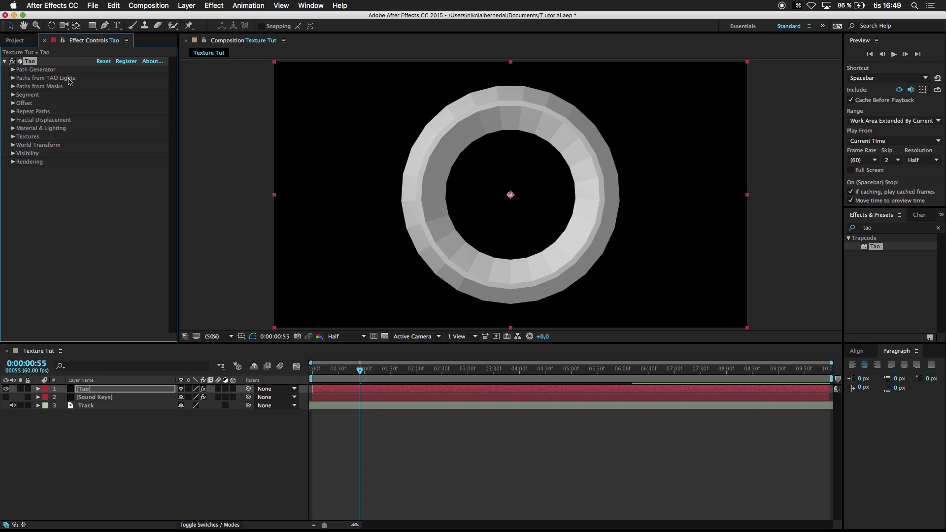
Step: Set Tao's path shape to Line with Point 1 X at -300 and Point 2 X at 2100
left_click(13, 70)
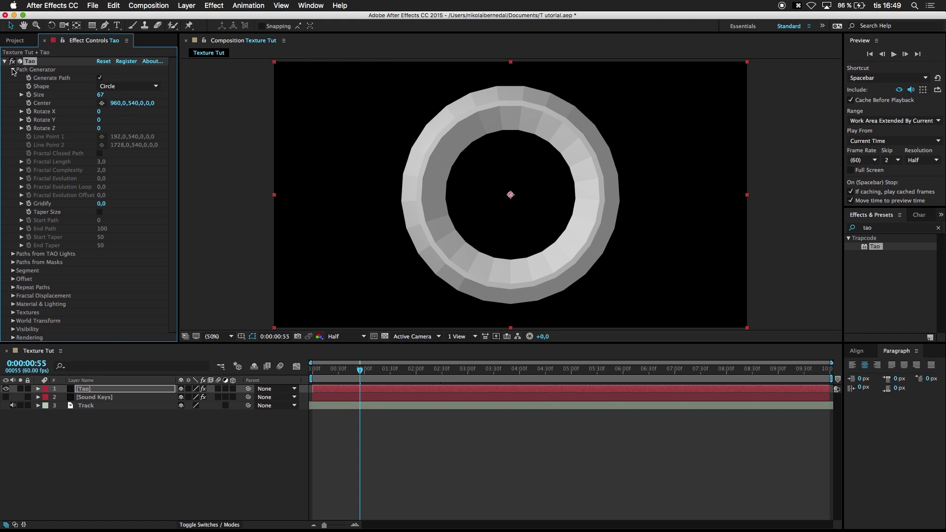
left_click(145, 94)
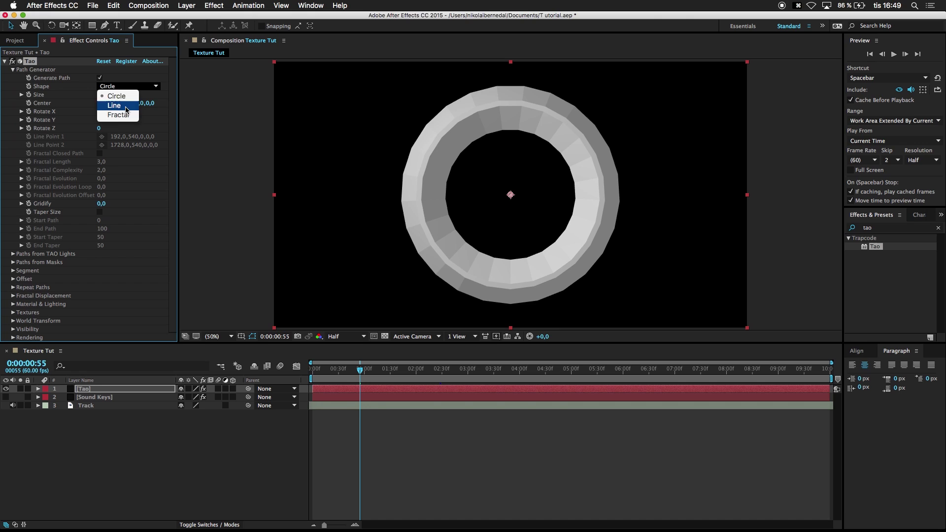
left_click(130, 111)
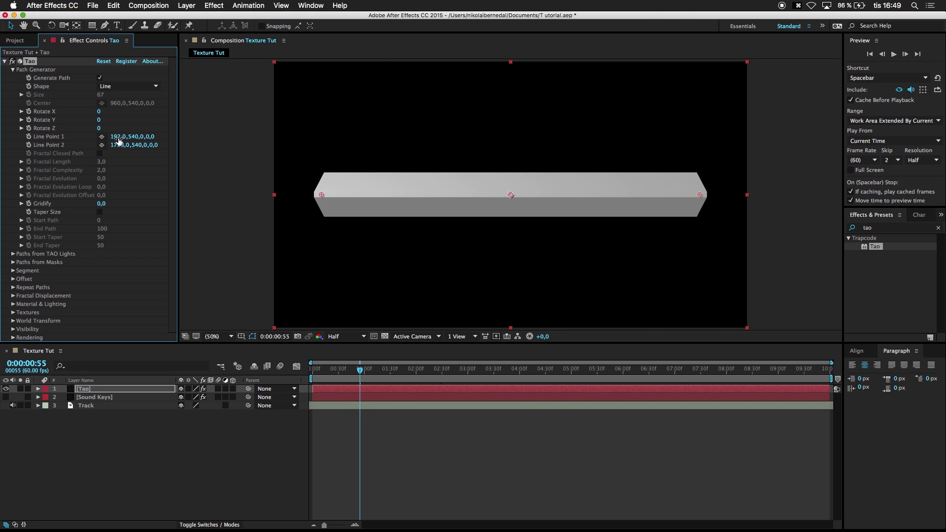
left_click(117, 138)
type("-300")
left_click(119, 145)
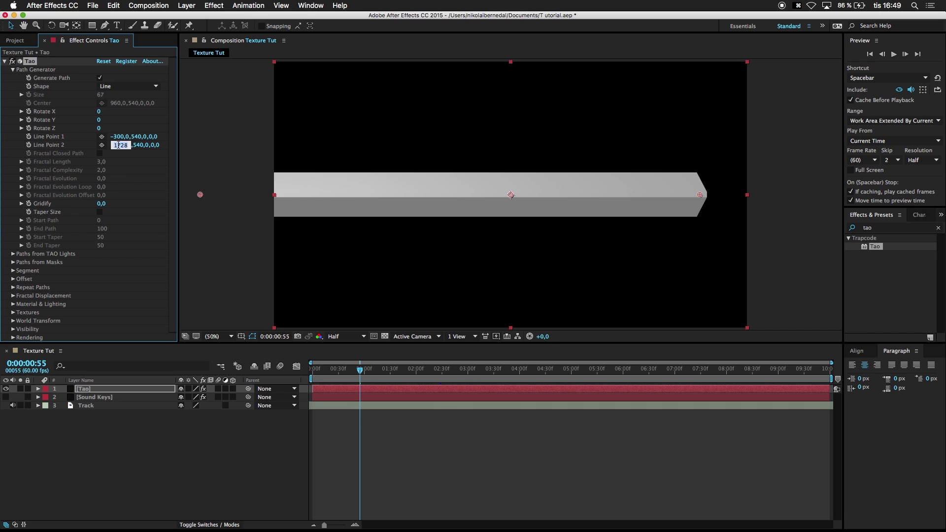
type("2100,0,540,0,0,0")
key("Return")
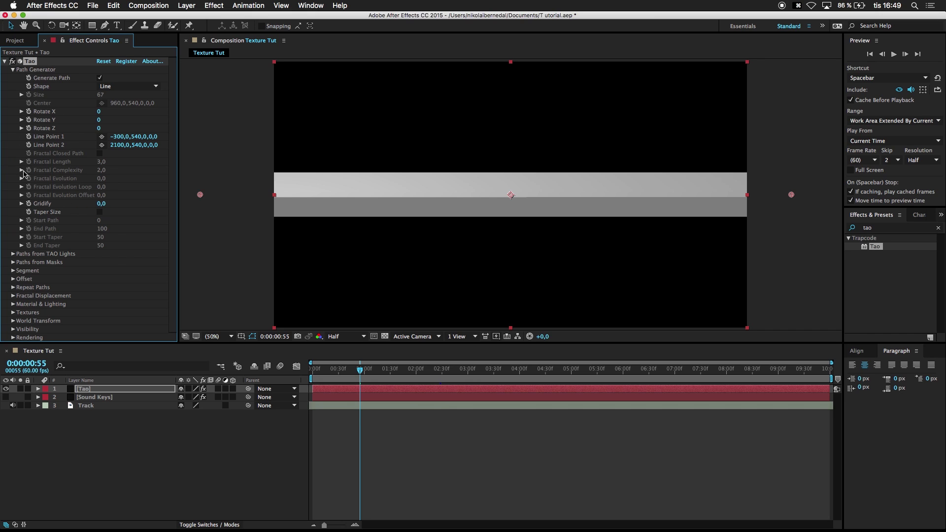
Step: Set Tao to 500 segments and 500 sides, with Break Sides and Chamfer turned off
left_click(13, 69)
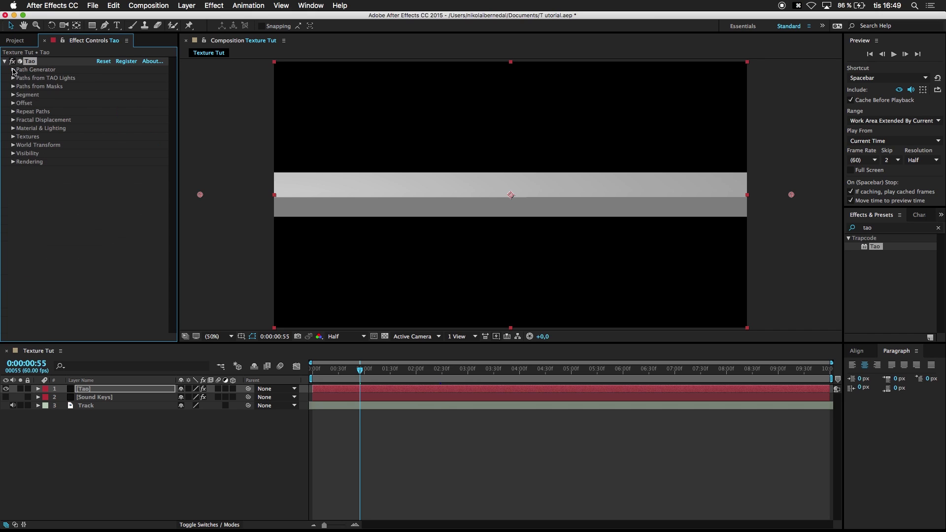
left_click(13, 95)
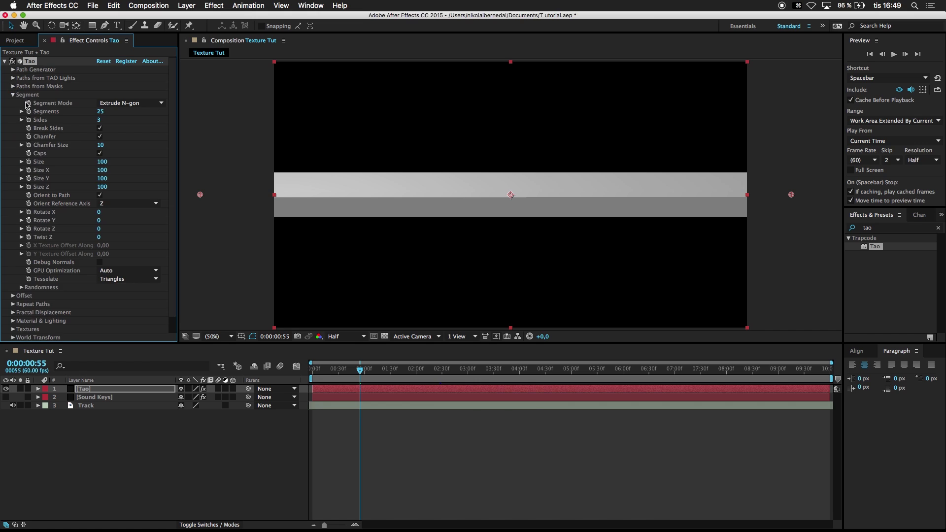
left_click(101, 112)
key("Tab")
left_click(100, 129)
left_click(99, 137)
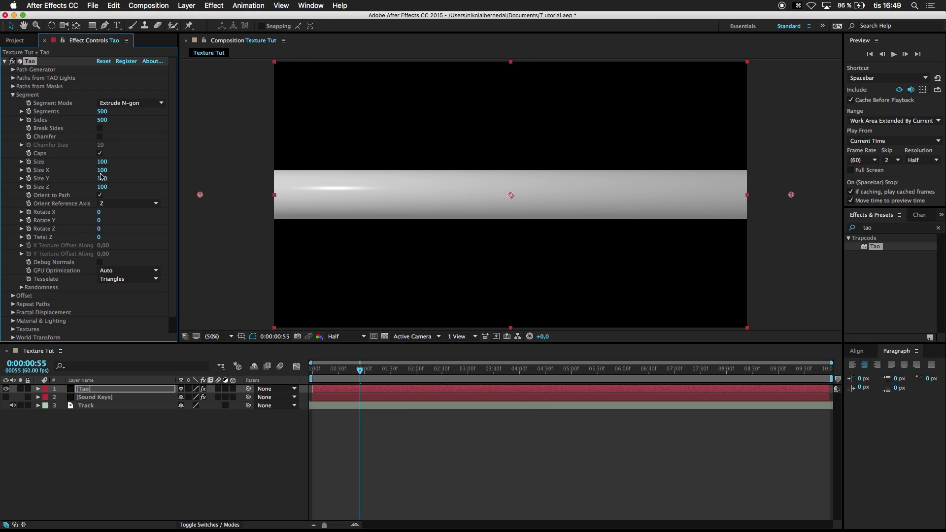
Step: Set the segment Size to 500, Size X to 500 and Size Y to 150
left_click(102, 161)
type("500")
key("Tab")
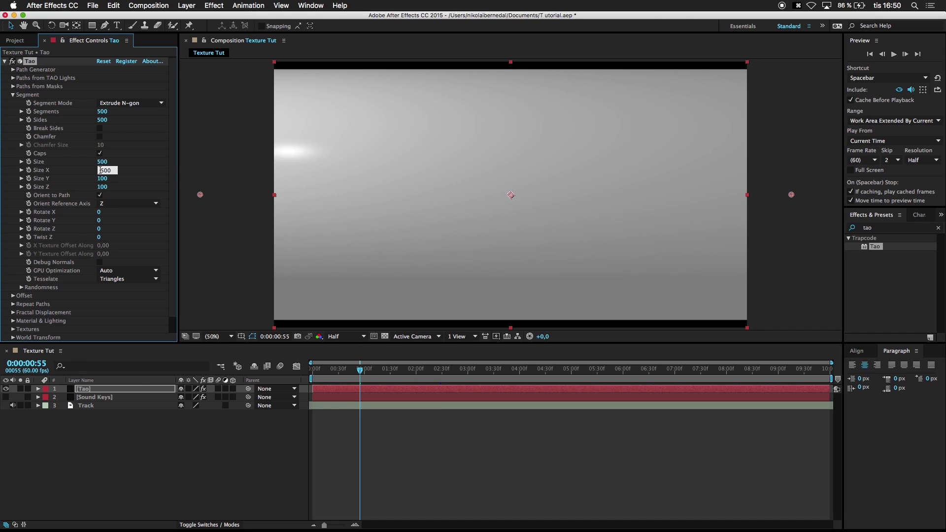
type("500")
key("Tab")
type("1")
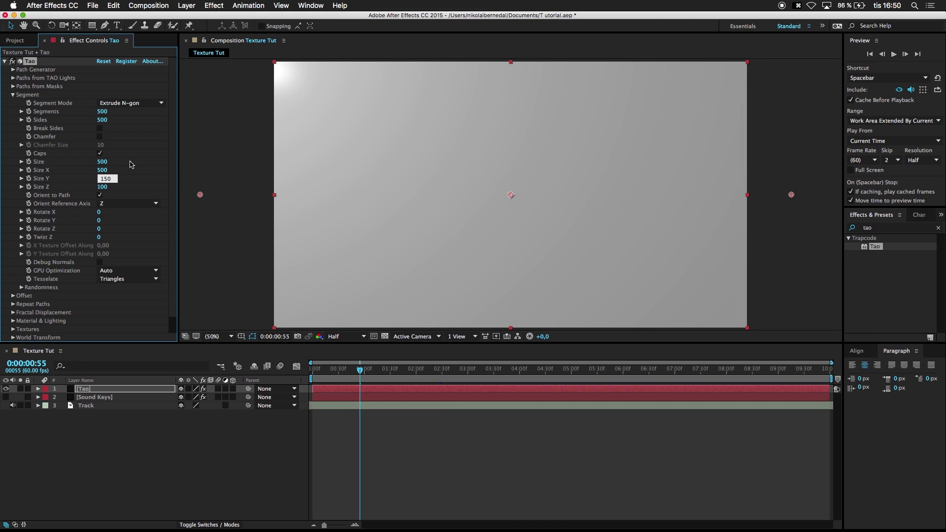
type("50")
left_click(131, 164)
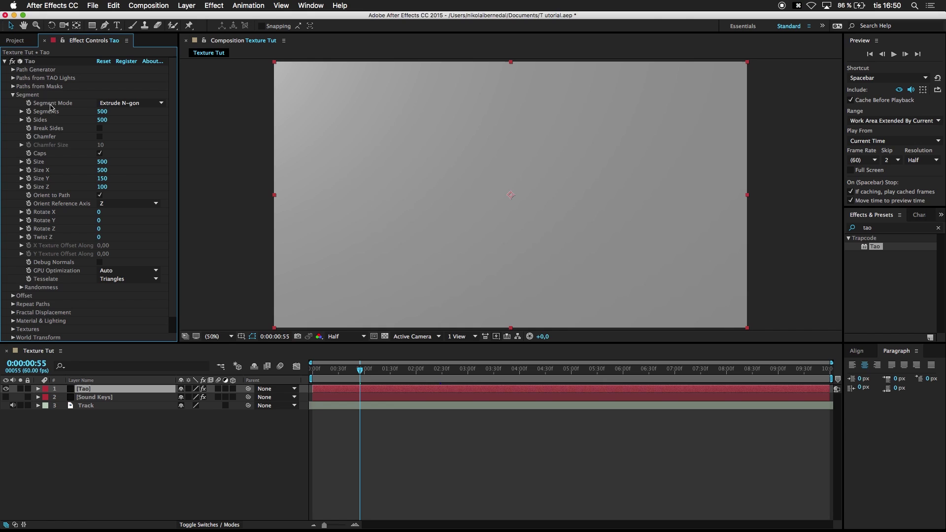
Step: Switch Tao's fractal displacement type to Multi with Frequency 250
left_click(12, 95)
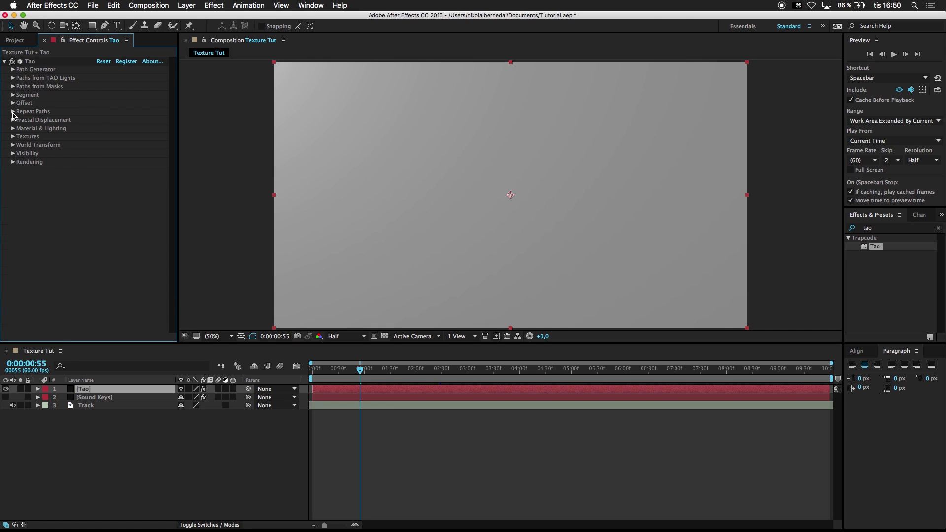
left_click(13, 121)
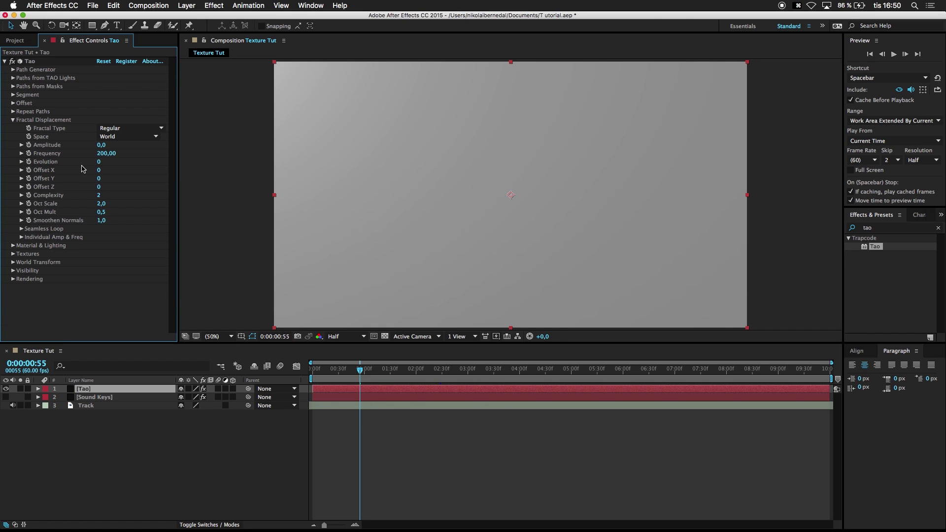
left_click(117, 127)
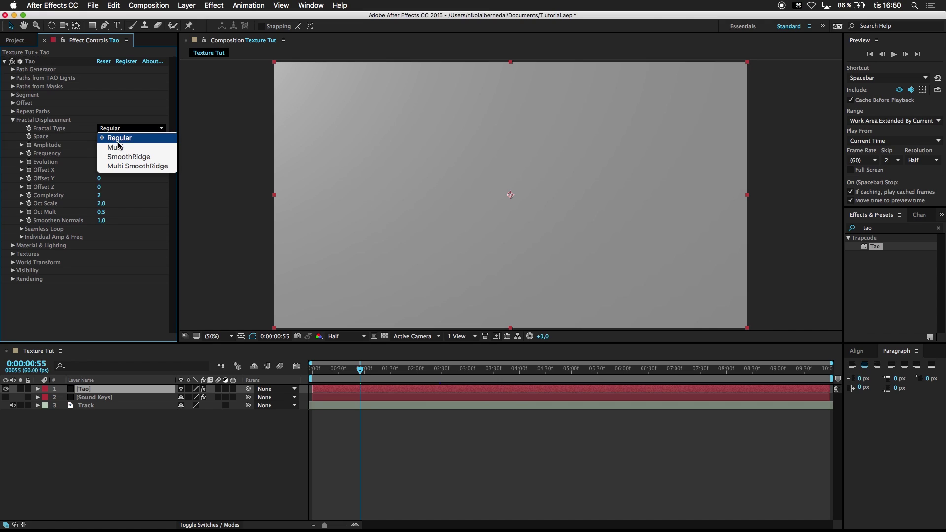
key("Escape")
left_click(105, 148)
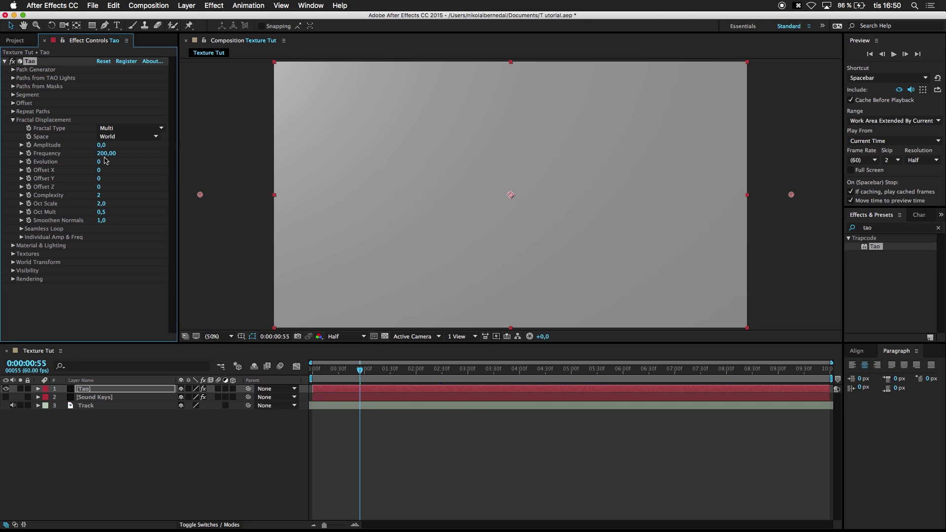
left_click(104, 153)
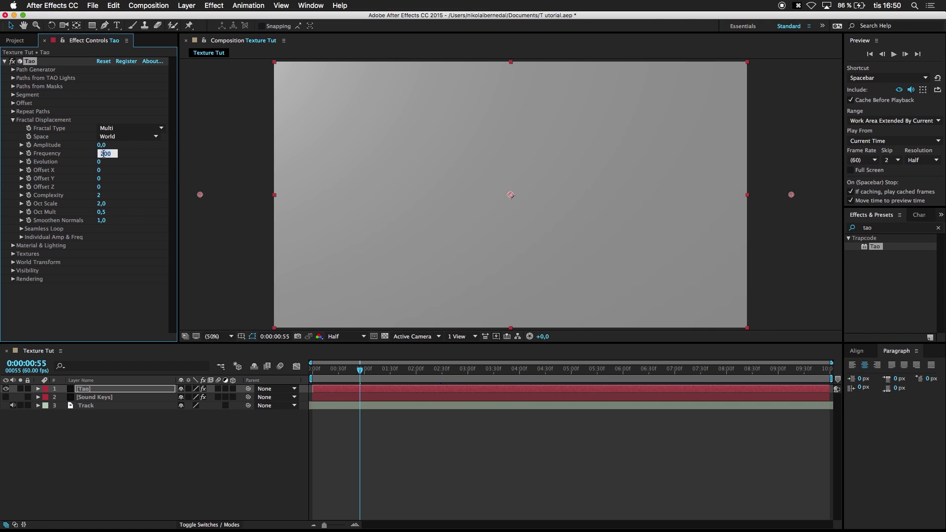
left_click(146, 153)
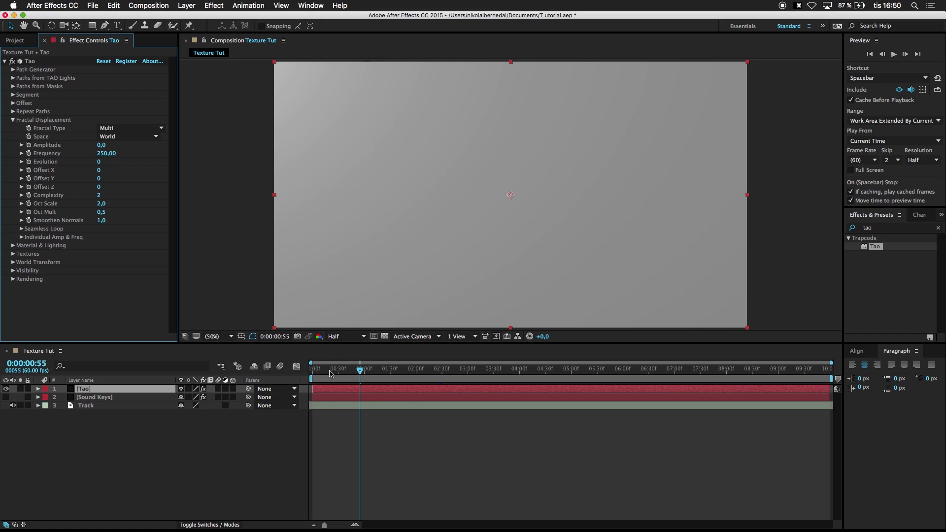
Step: Keyframe Evolution from 0 at the first frame to 5000 at the last frame
left_click_drag(332, 374, 268, 366)
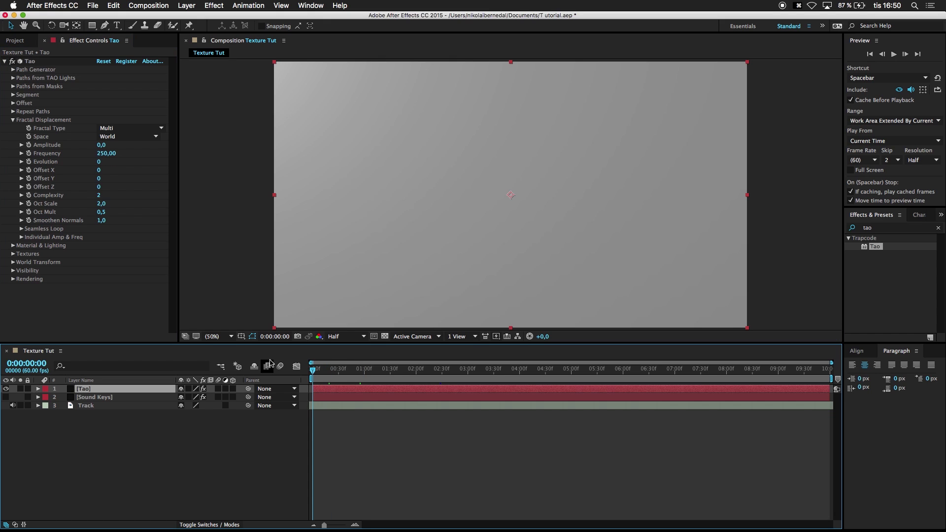
left_click(32, 162)
key("space")
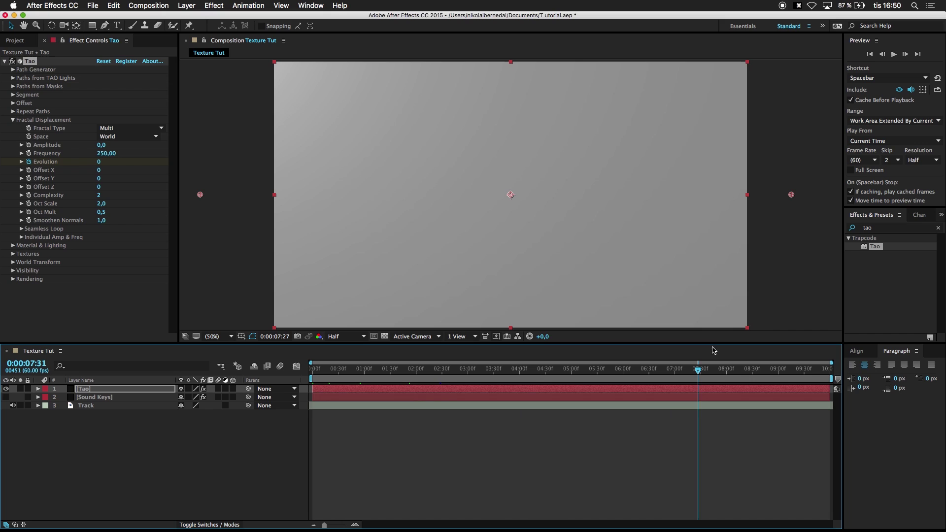
left_click(99, 164)
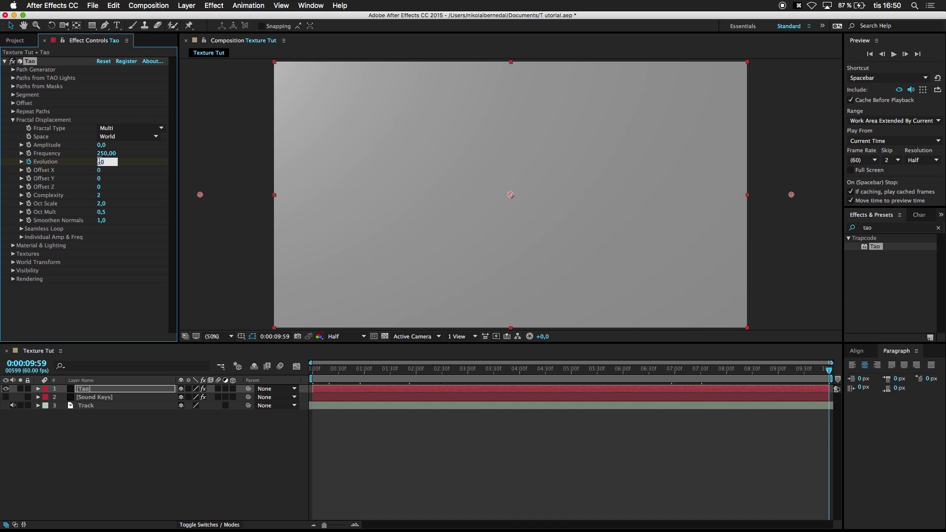
key("Return")
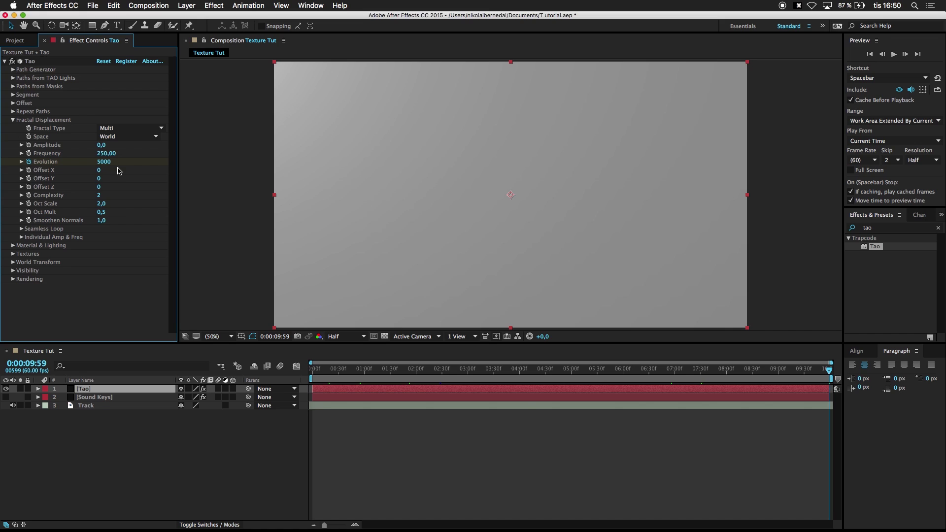
Step: Set Oct Mult to 0 and individual Amplitude X and Y to 90
left_click(101, 211)
type("0")
key("Return")
left_click(21, 238)
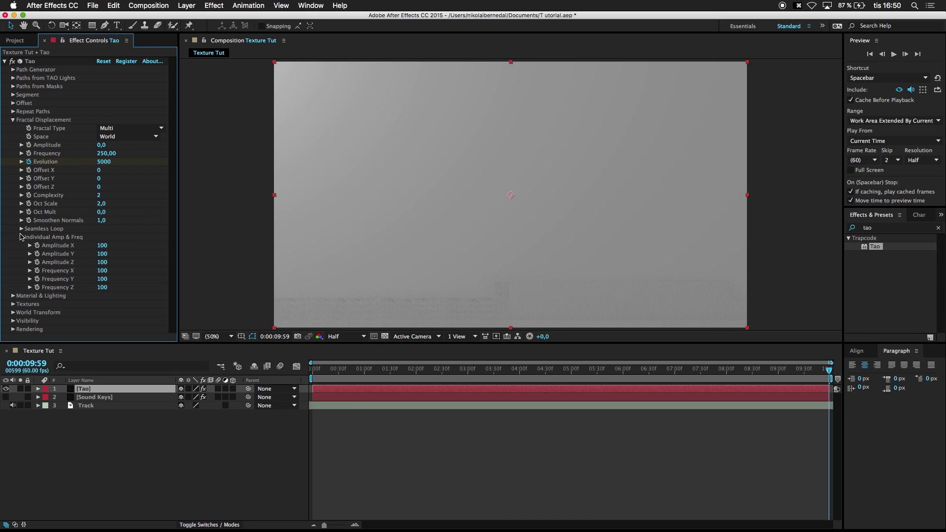
left_click(104, 246)
type("90")
key("Tab")
key("Return")
Step: Set Tao's Diffuse to 150 and Specular to 100, then preview the result
left_click(11, 120)
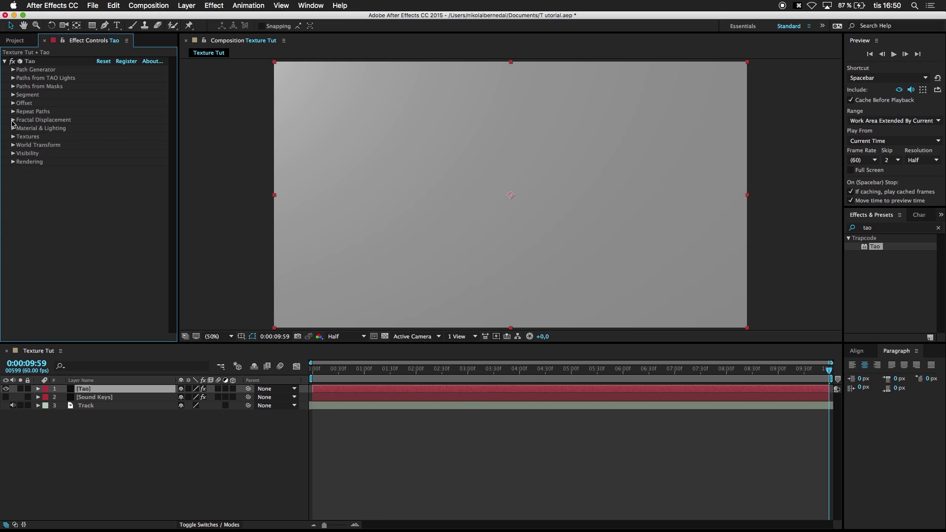
left_click(12, 128)
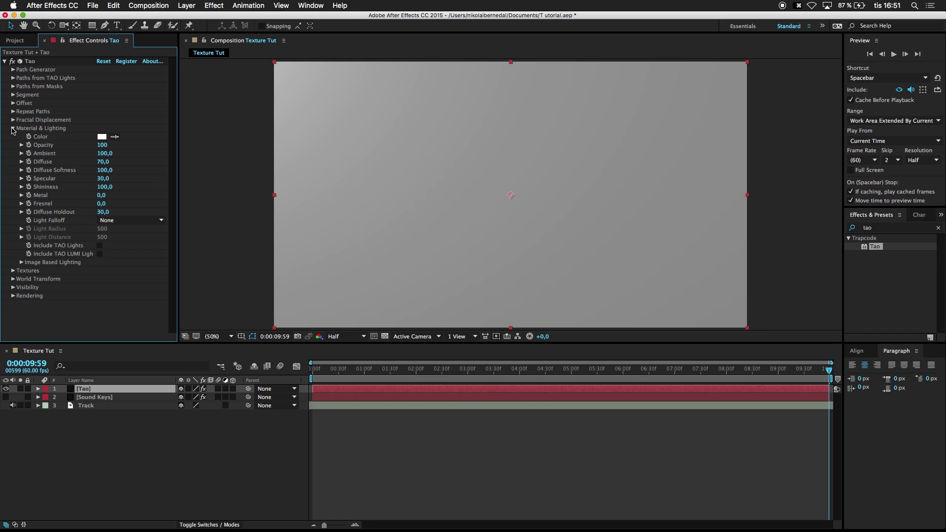
left_click(105, 162)
key("Return")
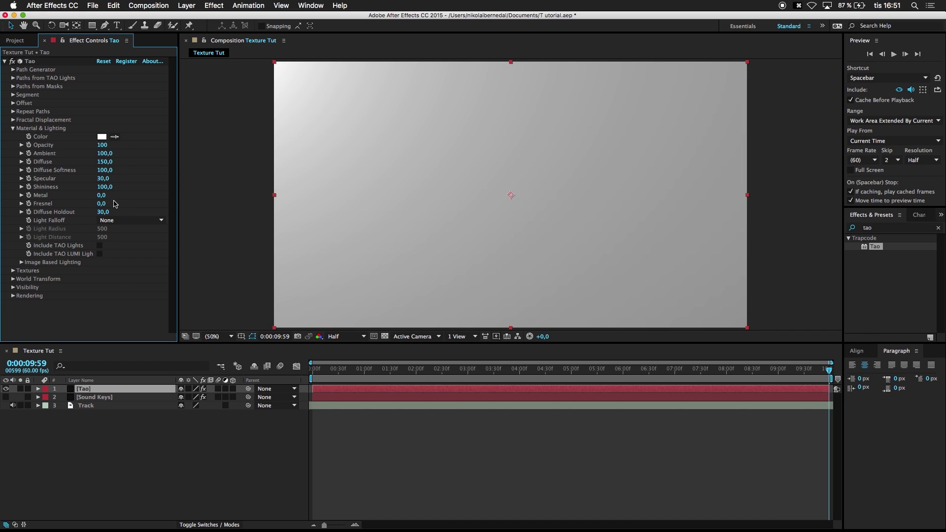
left_click(105, 179)
key("Return")
key("space")
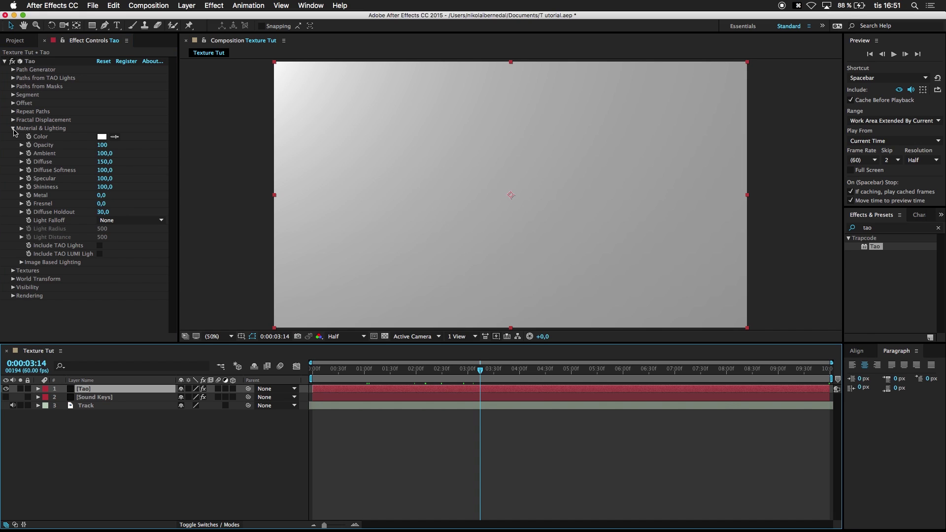
Step: Change Tao's Rendering shader from Flat to Smooth
left_click(13, 129)
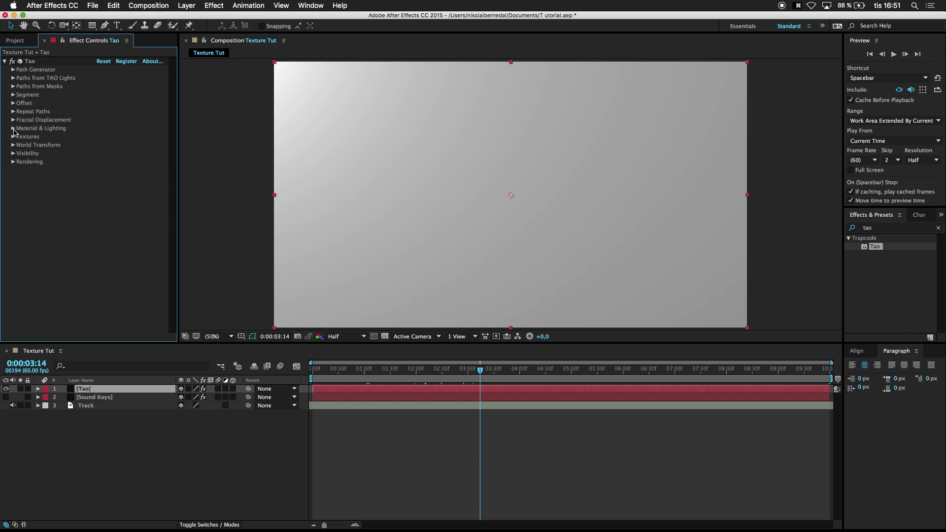
left_click(13, 162)
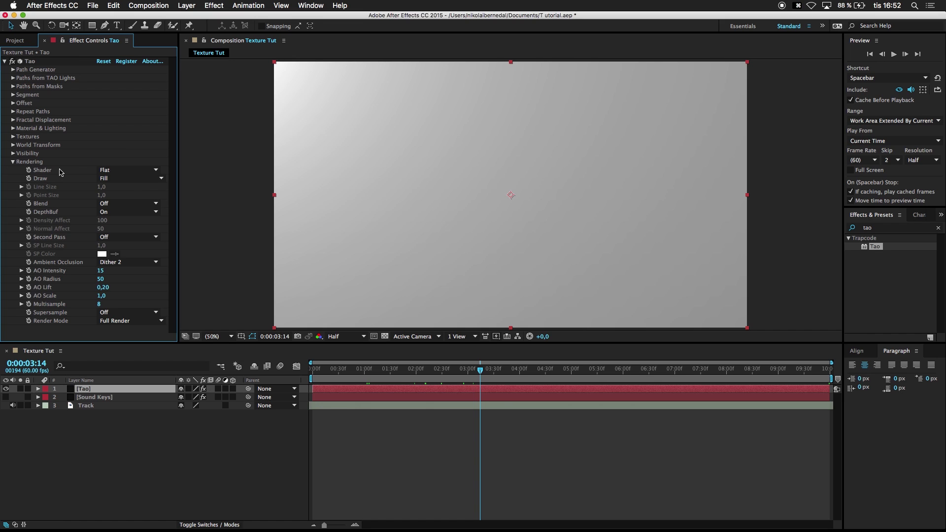
left_click(108, 171)
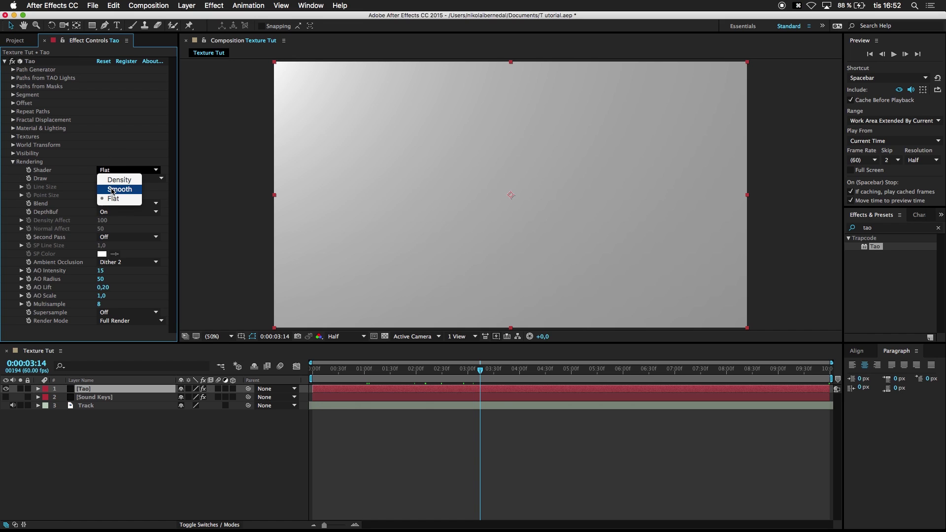
left_click(113, 189)
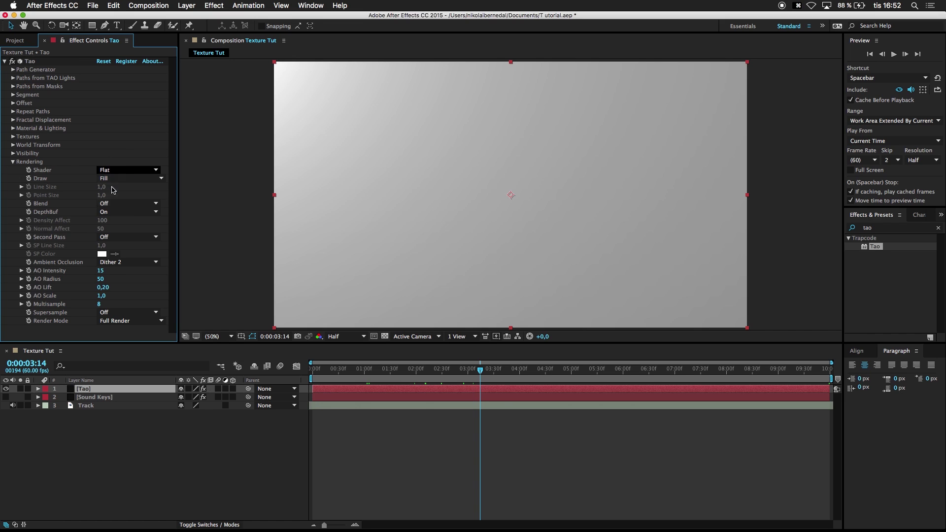
left_click(13, 162)
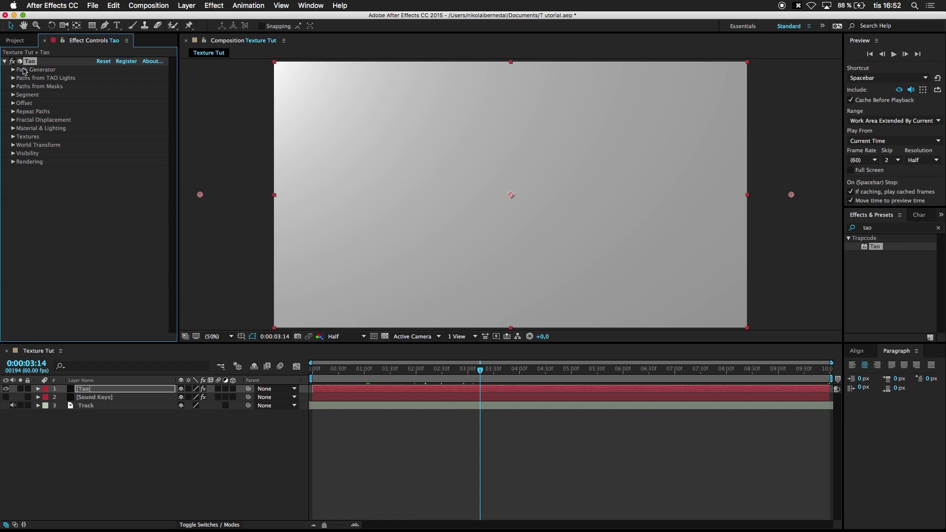
Step: Raise the fractal displacement amplitude and preview the bulging surface from the start
left_click(13, 120)
left_click_drag(101, 146, 119, 145)
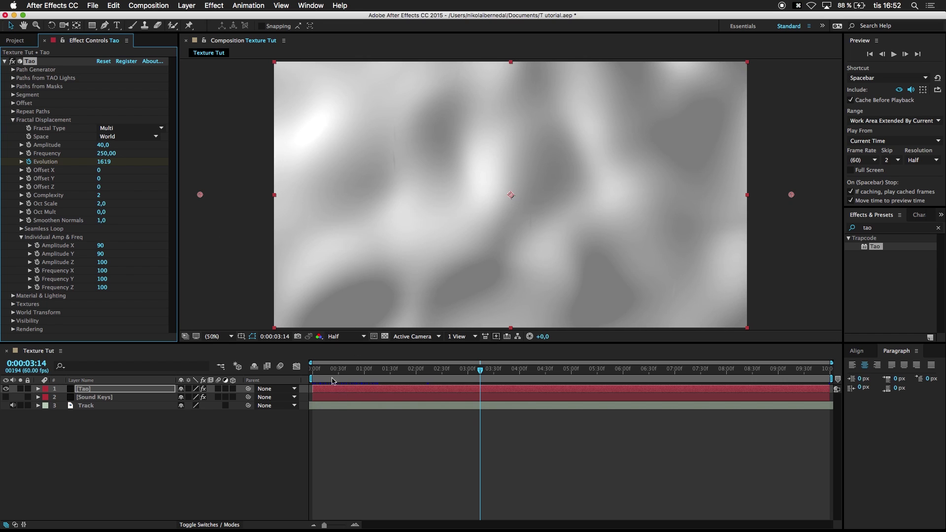
key("Home")
key("space")
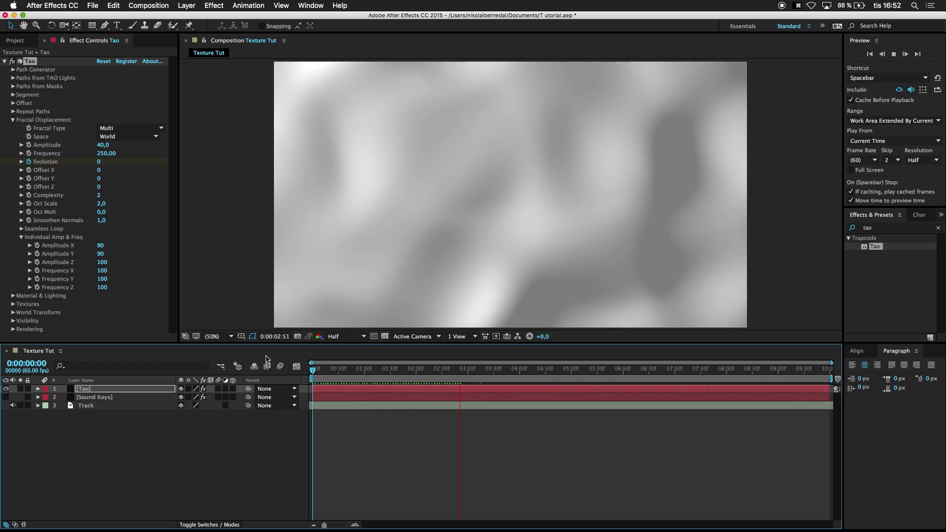
key("space")
left_click_drag(347, 373, 338, 374)
key("Home")
left_click(365, 375)
key("Home")
Step: Try an amplitude near 115, undo it back to 40, and select the Sound Keys layer
left_click_drag(103, 145, 146, 140)
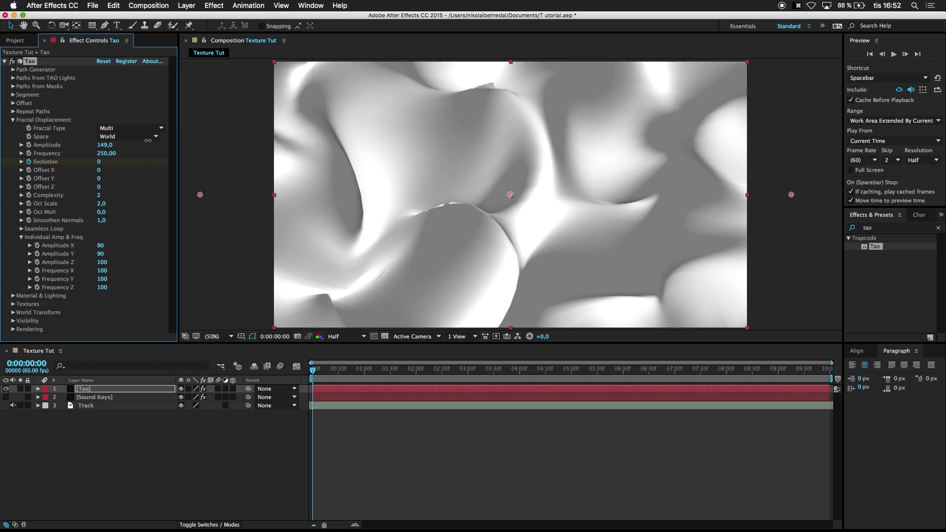
key("super+z")
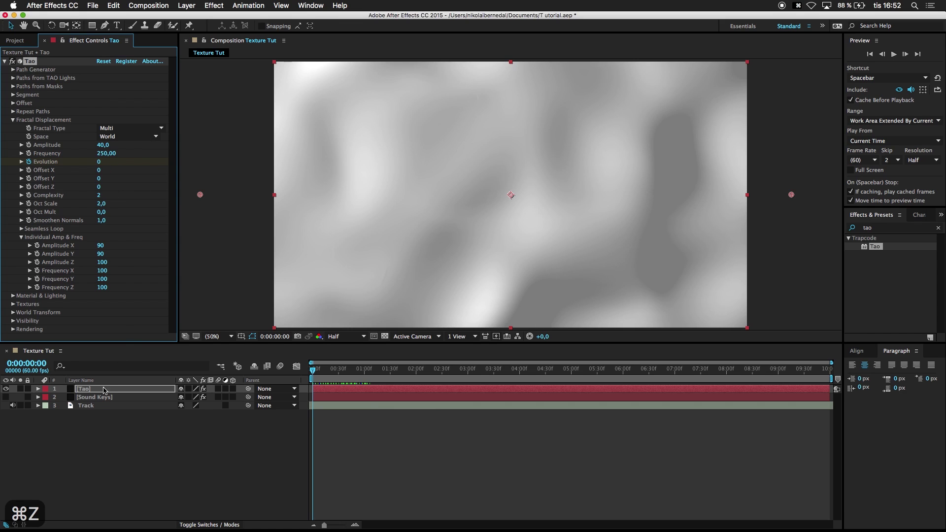
left_click(94, 398)
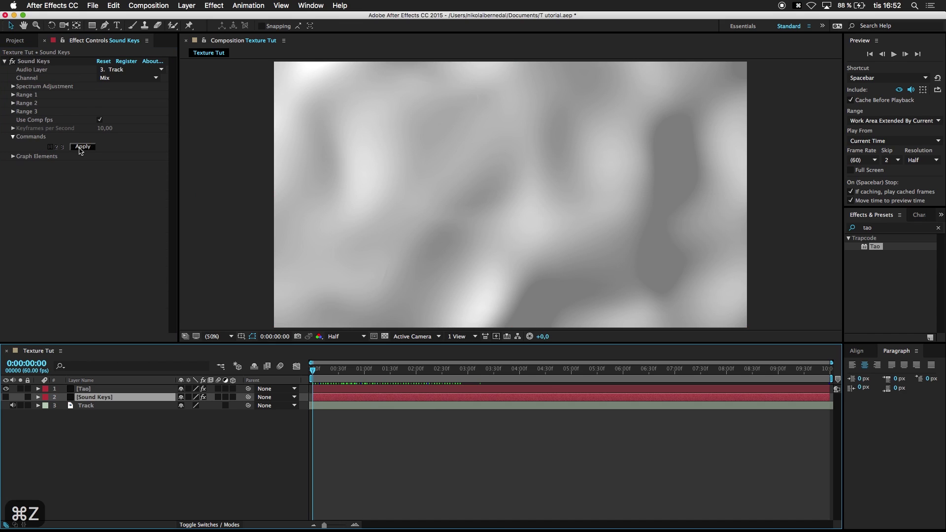
Step: Give Sound Keys Range 1 Linear falloff and a Custom 40–150 output, then apply to generate keyframes
left_click(14, 94)
left_click(109, 136)
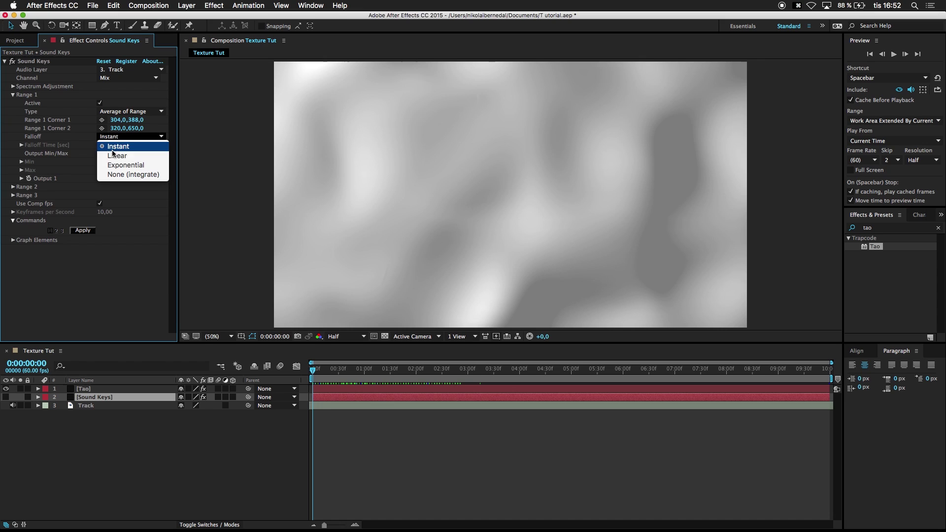
left_click(113, 153)
left_click(113, 153)
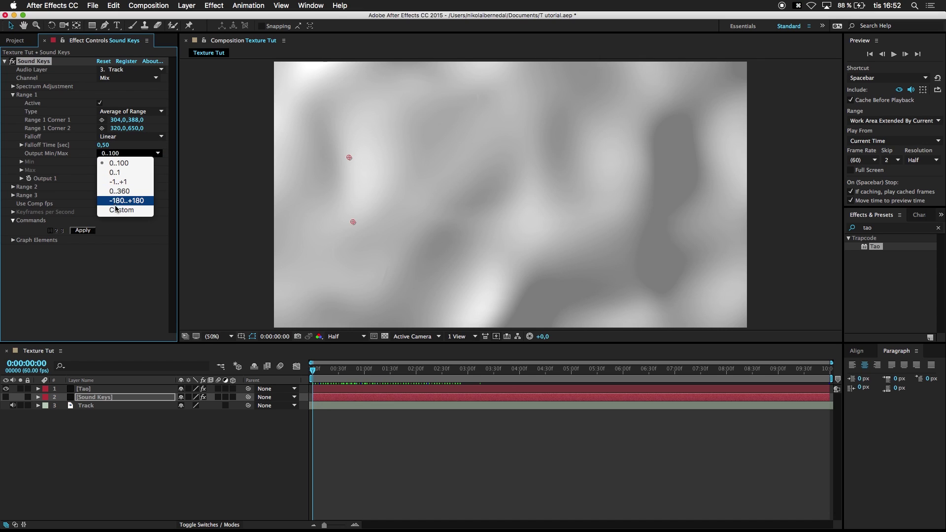
left_click(121, 210)
left_click(101, 162)
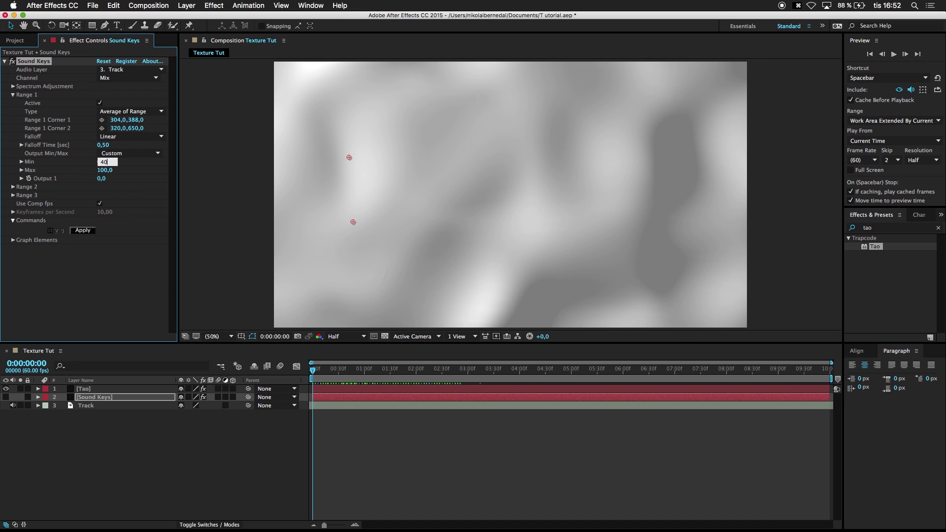
key("Tab")
type("150")
left_click(73, 232)
left_click(74, 231)
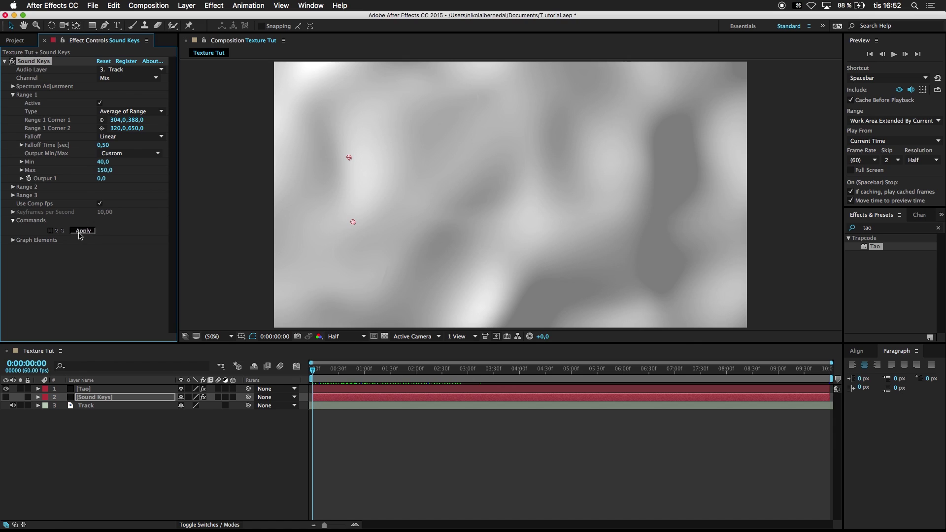
Step: Link Tao's Amplitude via an expression to Sound Keys Output 1
key("u")
left_click(86, 391)
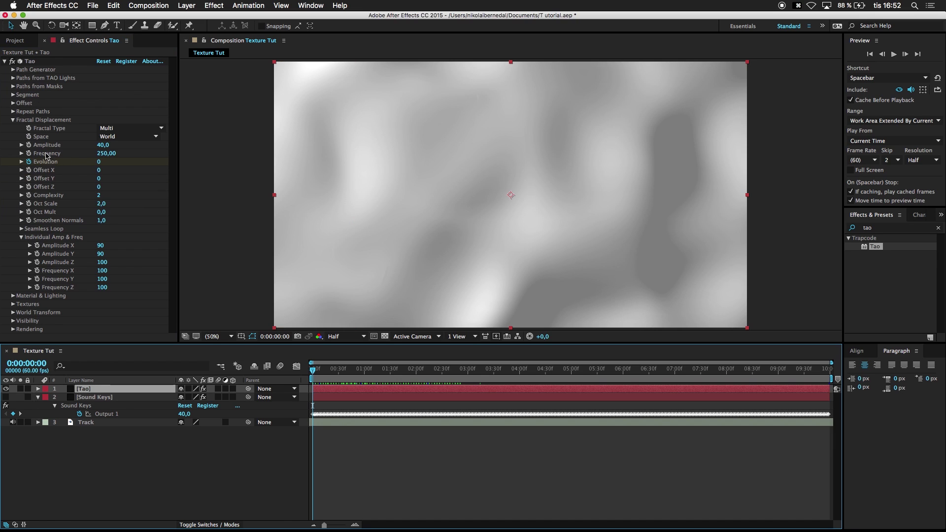
key("e")
scroll(94, 430, "down", 2)
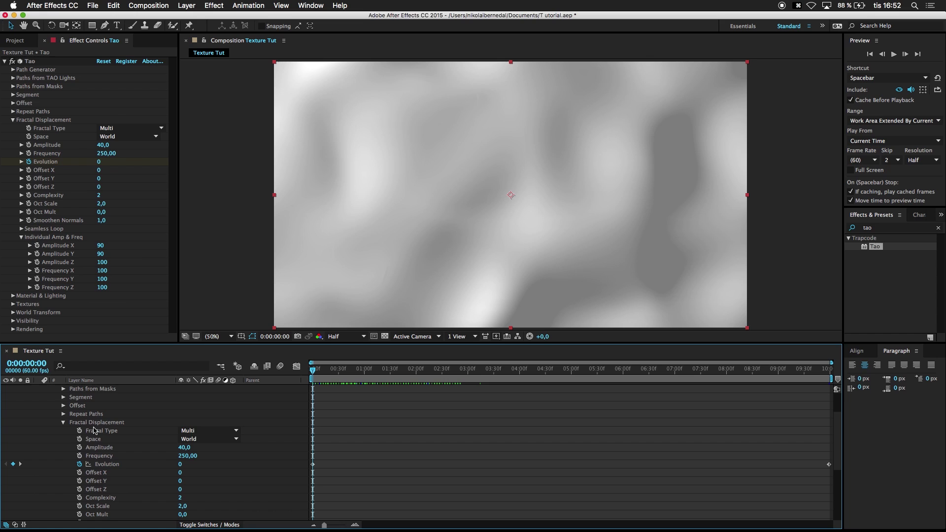
left_click(81, 449, "alt")
left_click_drag(206, 455, 137, 507)
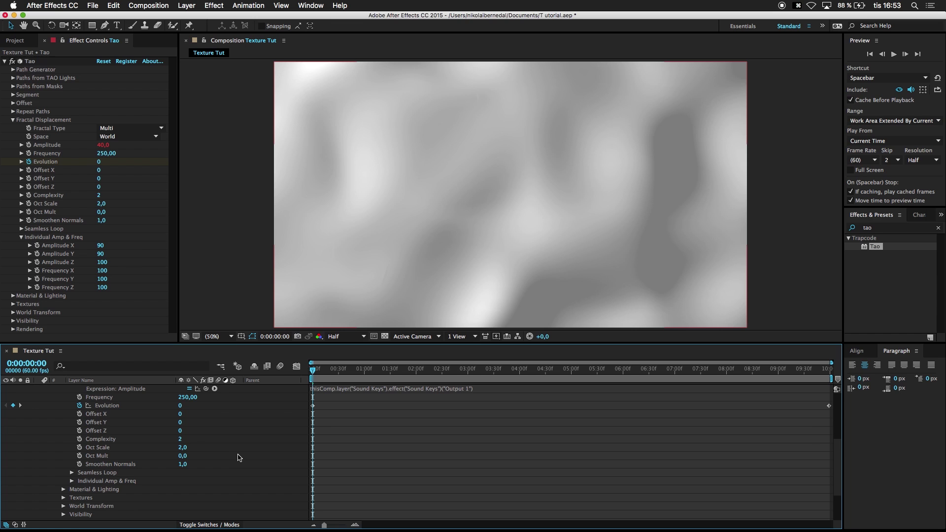
Step: Collapse all layer properties and preview the audio-driven surface
key("super+a")
key("u")
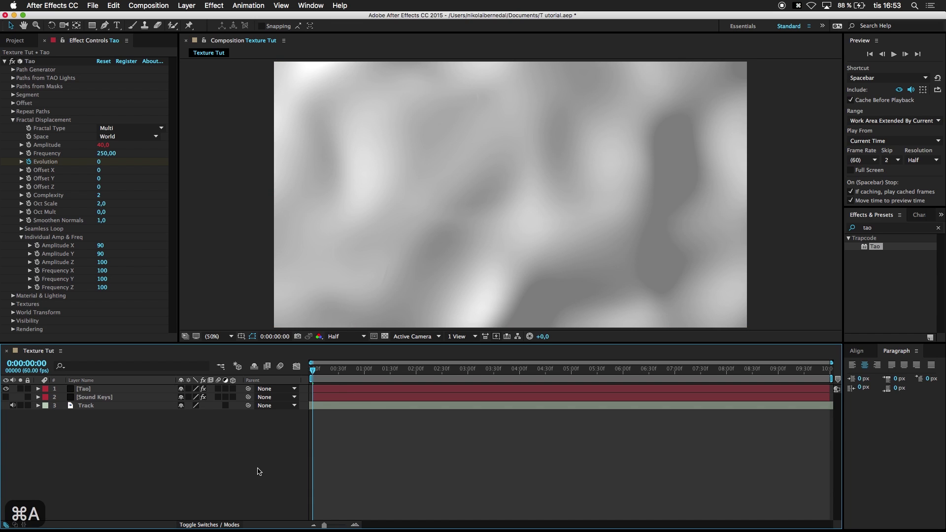
key("space")
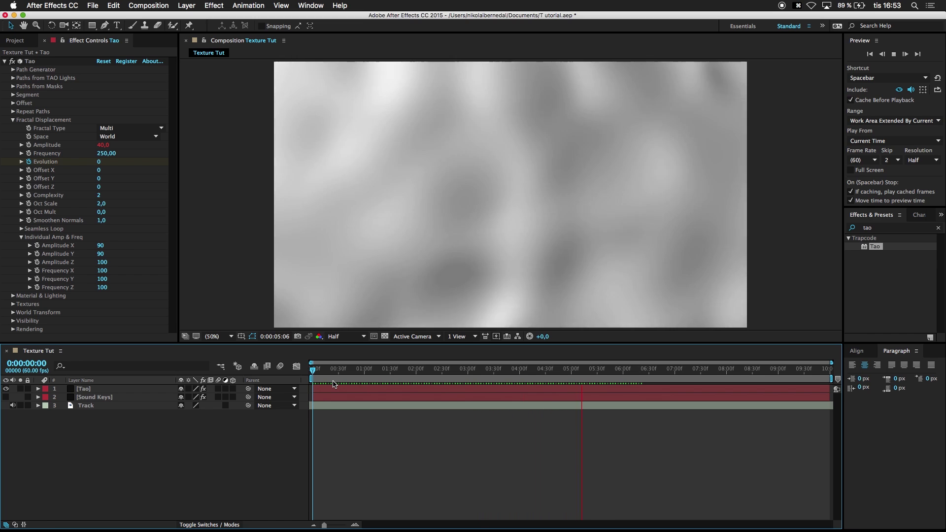
Step: Stop the preview at about 2:52, collapse Fractal Displacement, and show the Project panel's items
key("space")
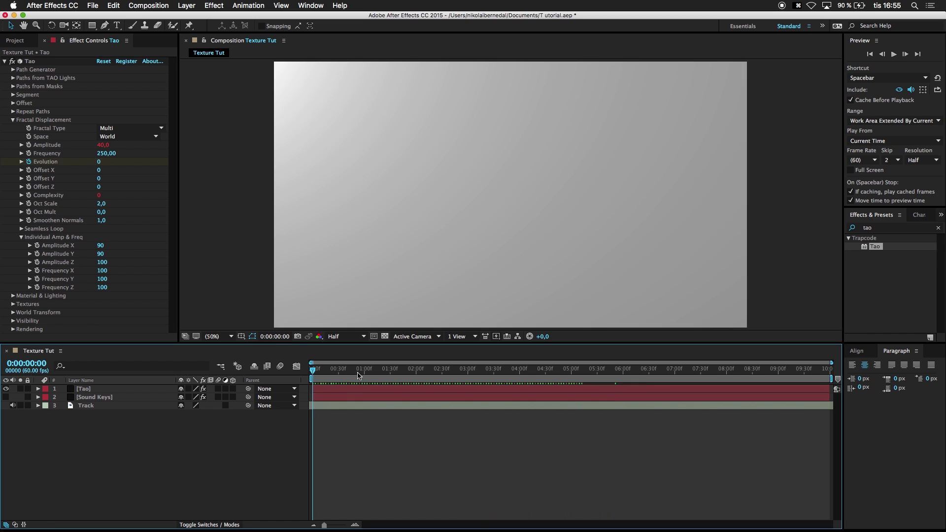
left_click_drag(359, 371, 461, 373)
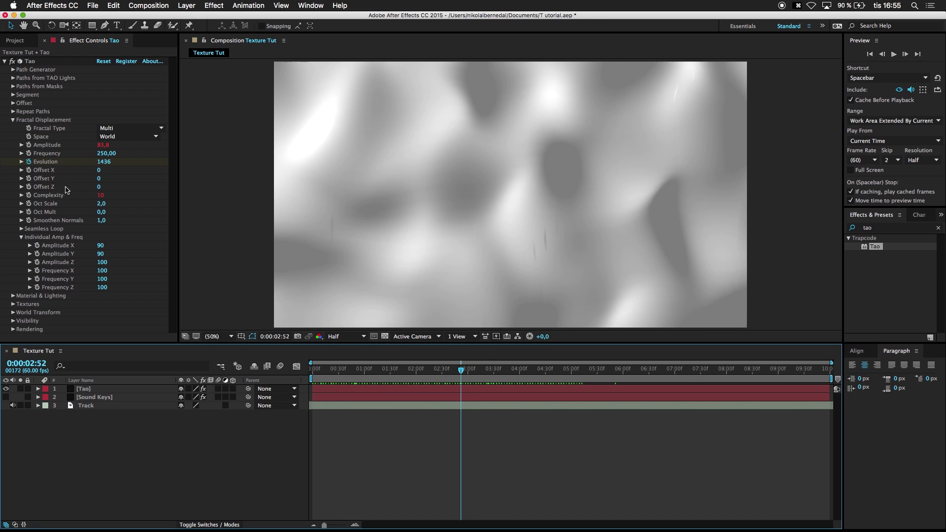
left_click(13, 120)
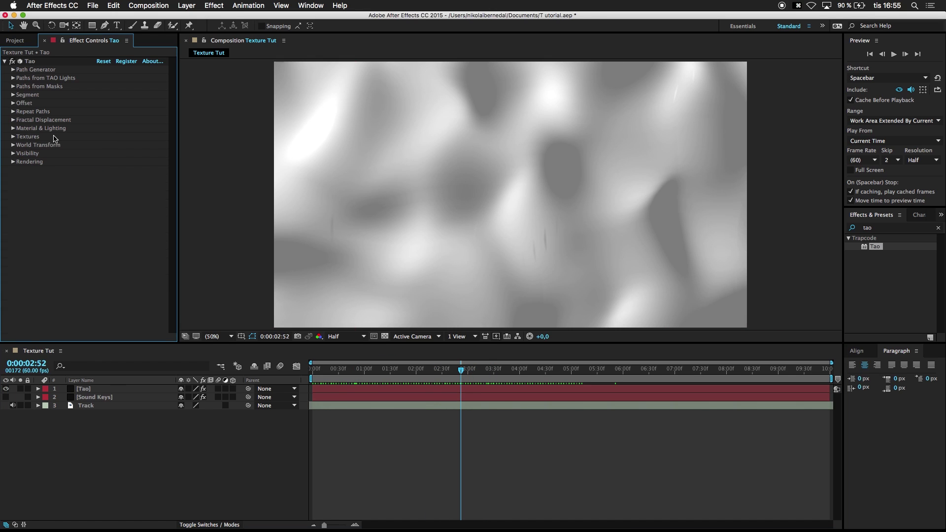
left_click(16, 41)
Step: Import Fur.jpg and Tree.jpg from the Desktop's Textures folder into the project
left_click(30, 140)
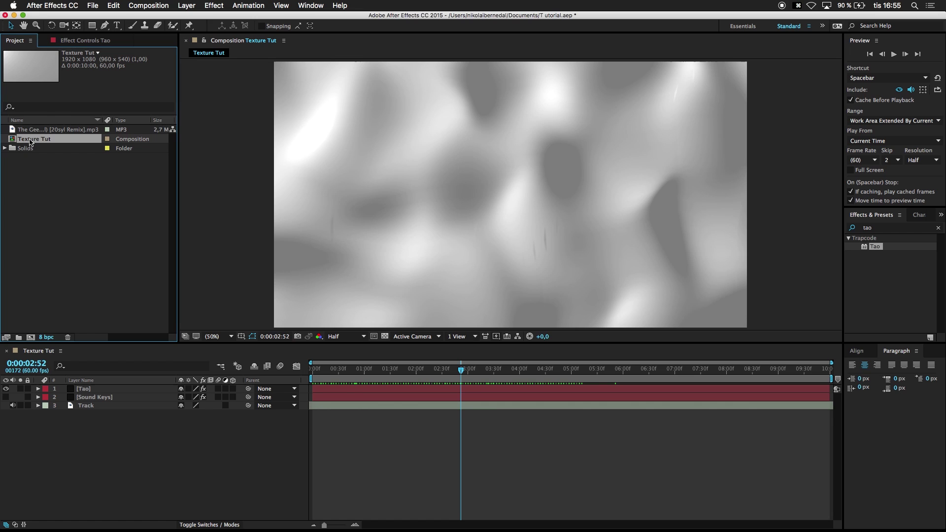
left_click(21, 150)
left_click(43, 179)
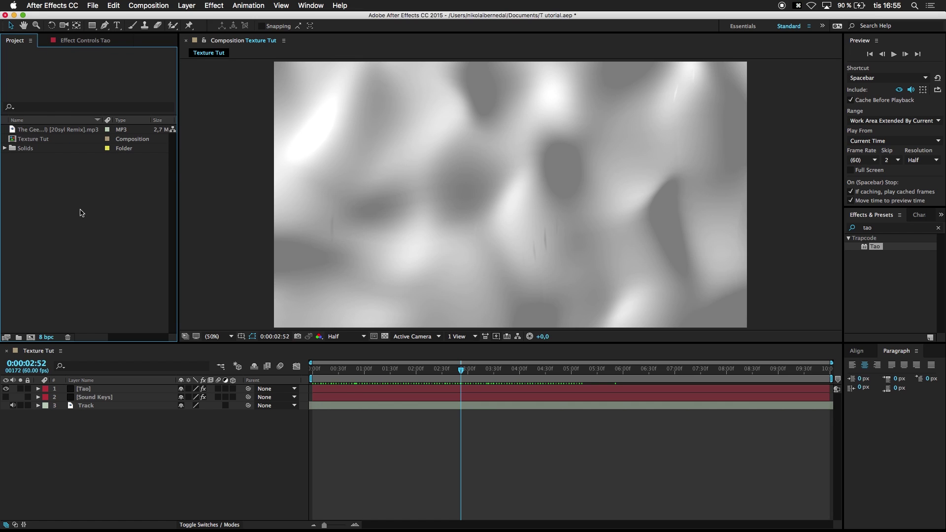
double_click(146, 191)
left_click(294, 124)
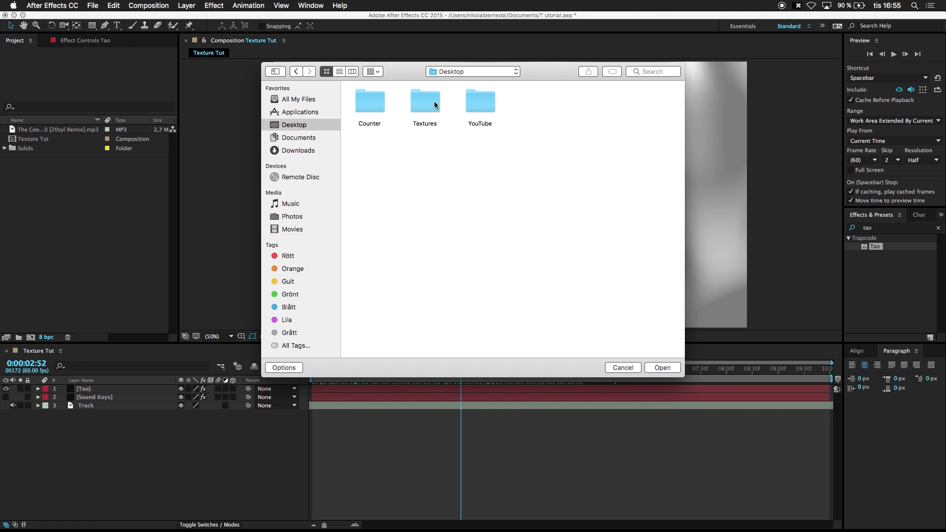
double_click(434, 102)
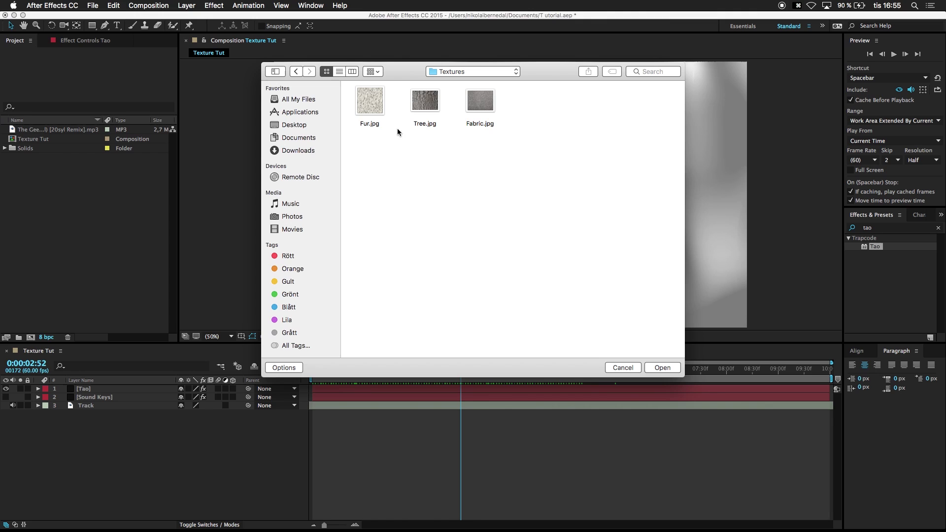
left_click_drag(397, 132, 481, 121)
left_click(371, 99)
left_click(418, 100, "super")
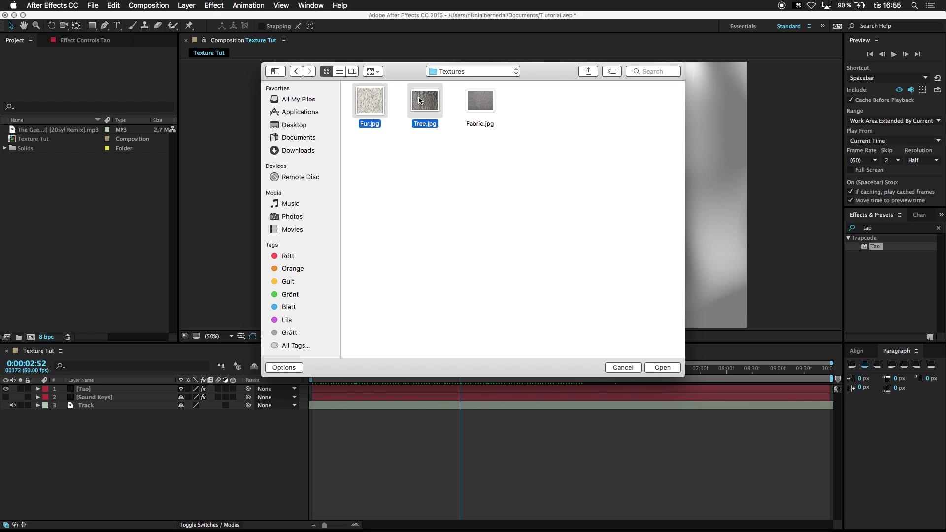
left_click(665, 367)
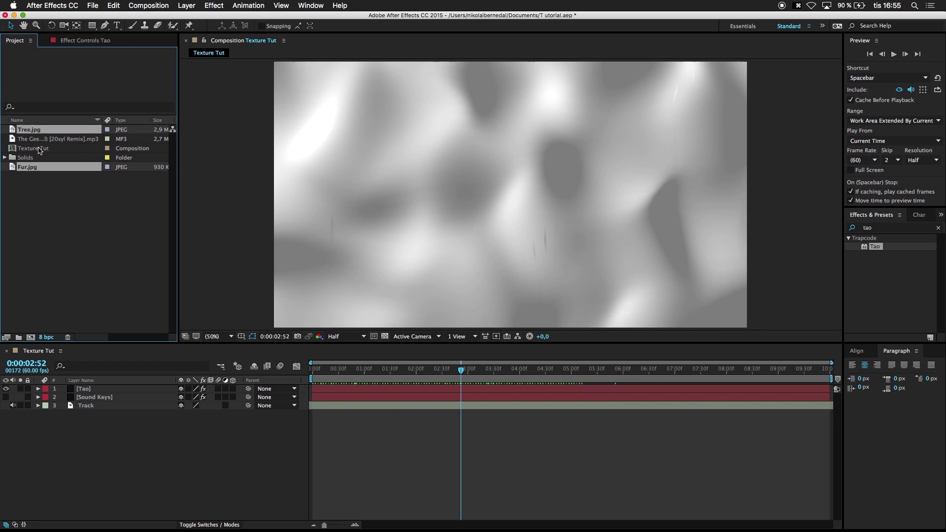
Step: Place Fur.jpg and Tree.jpg as layers in Texture Tut and open their layer menu for pre-composing
left_click_drag(26, 167, 80, 419)
left_click(30, 131)
left_click_drag(29, 132, 96, 420)
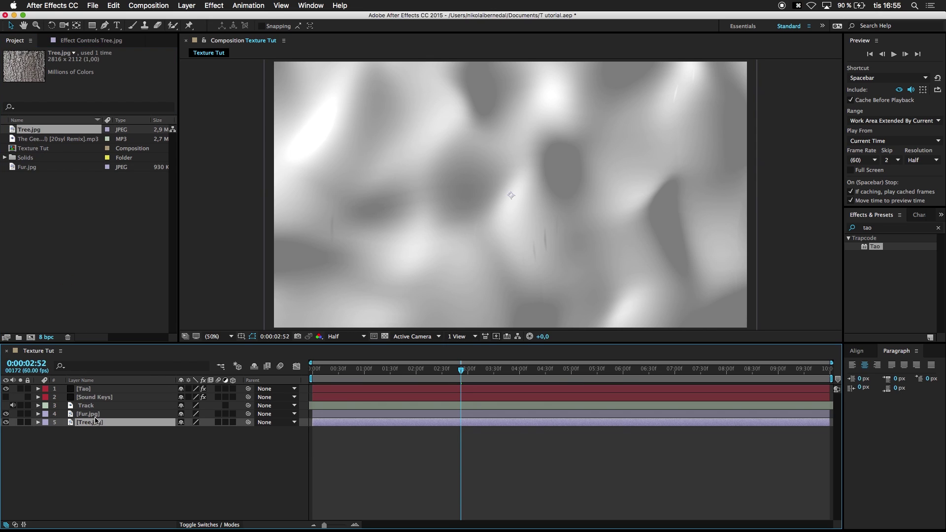
left_click(91, 416, "shift")
right_click(90, 418)
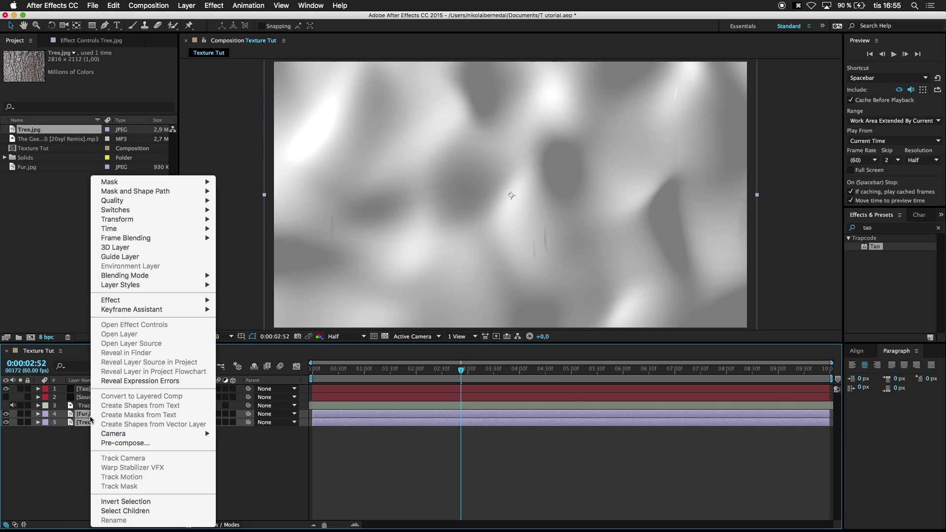
Step: Pre-compose the two texture layers into a comp named 'Texture' and open it
left_click(128, 443)
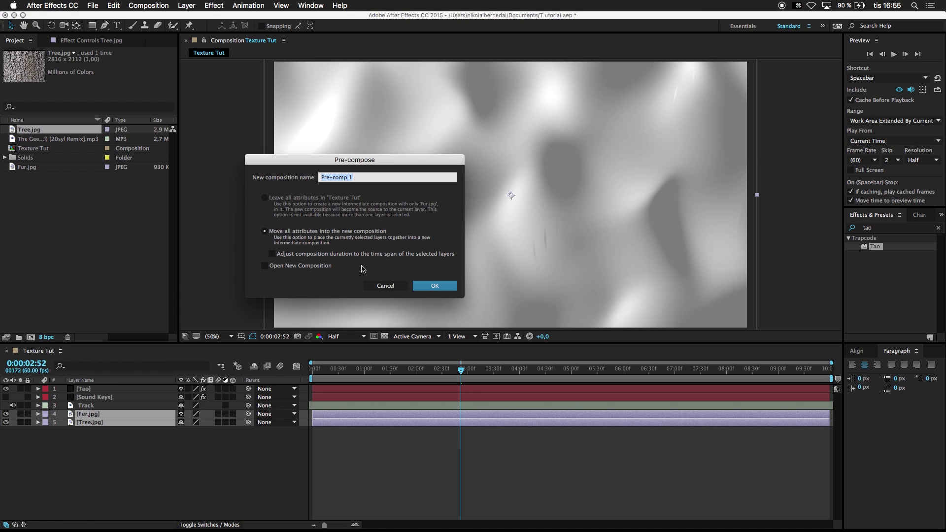
type("Texture")
key("Return")
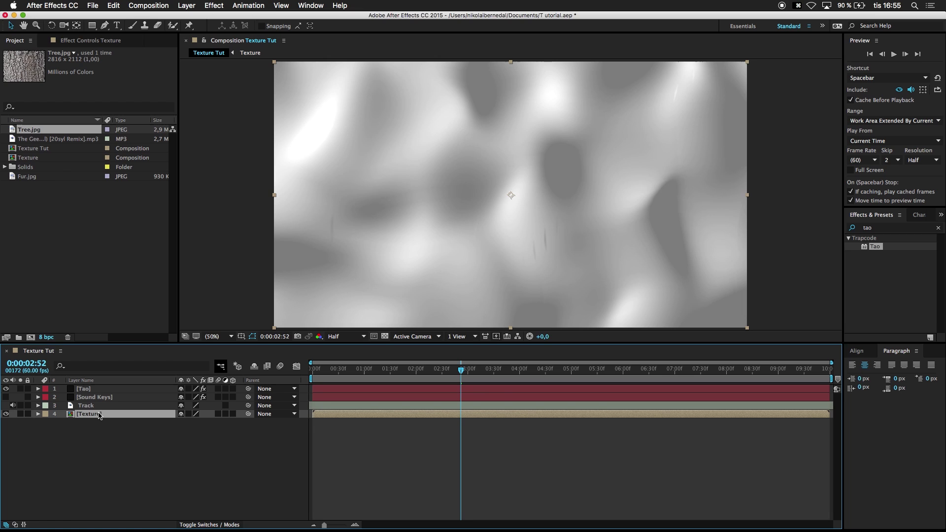
double_click(99, 415)
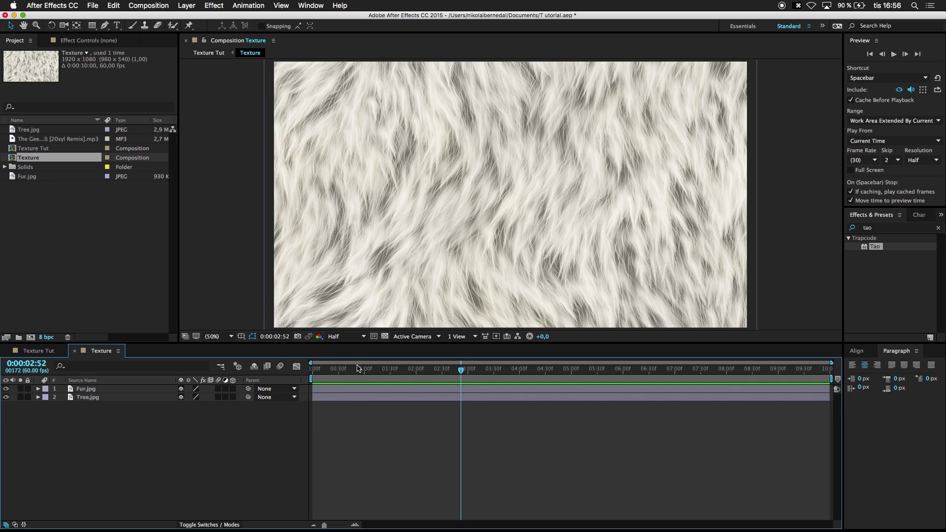
Step: Scale the Tree.jpg layer down to 69% while Fur.jpg is temporarily hidden, then unhide Fur.jpg
left_click(6, 389)
left_click(82, 399)
key("s")
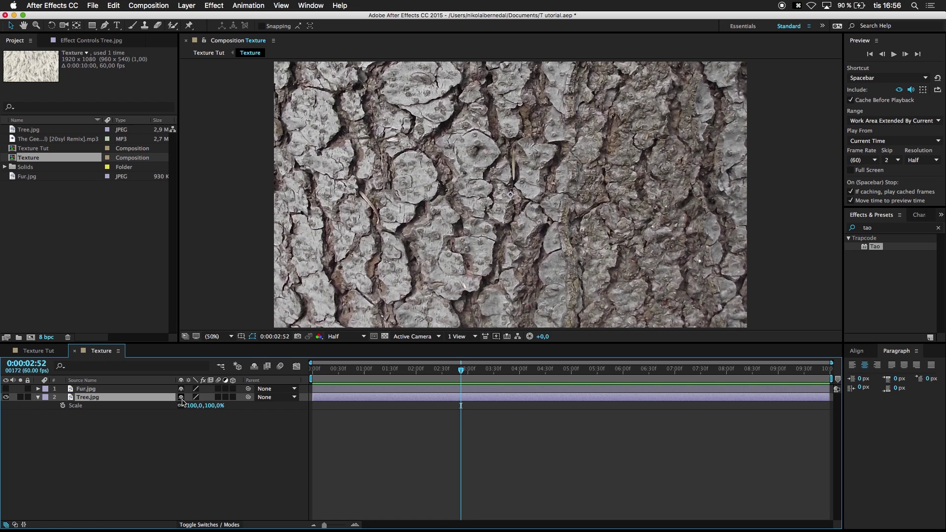
left_click_drag(192, 405, 178, 408)
left_click(106, 398)
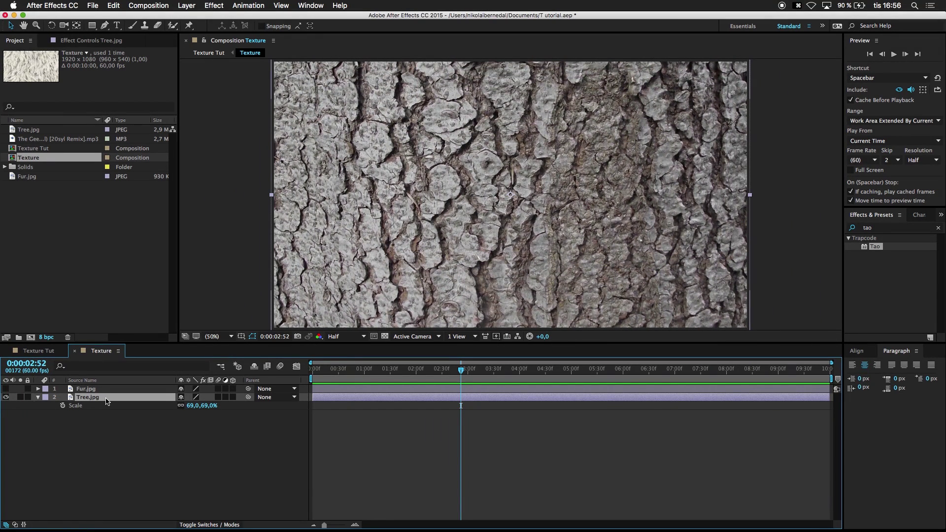
key("s")
left_click(5, 389)
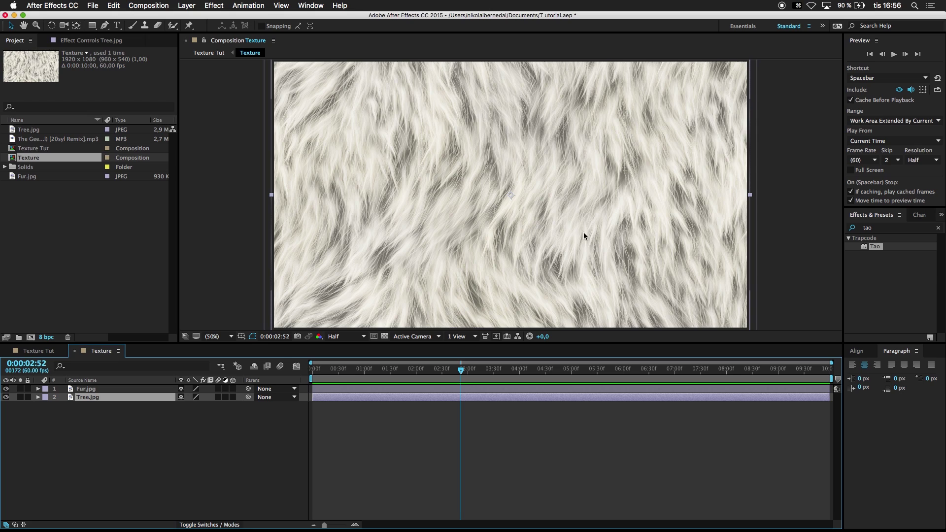
Step: Apply CC Image Wipe to Fur.jpg using Tree.jpg as the gradient layer
left_click(883, 229)
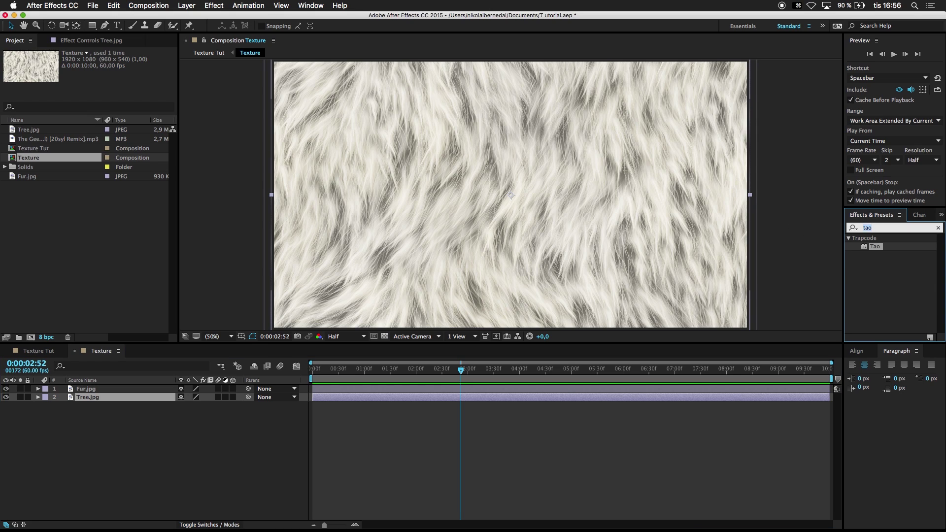
type("image")
left_click_drag(881, 271, 130, 389)
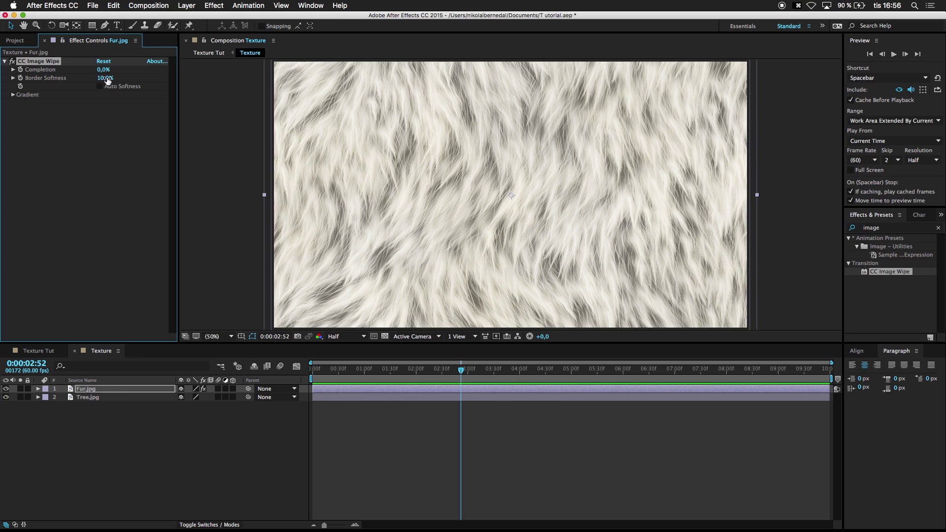
left_click_drag(453, 370, 477, 369)
left_click(12, 94)
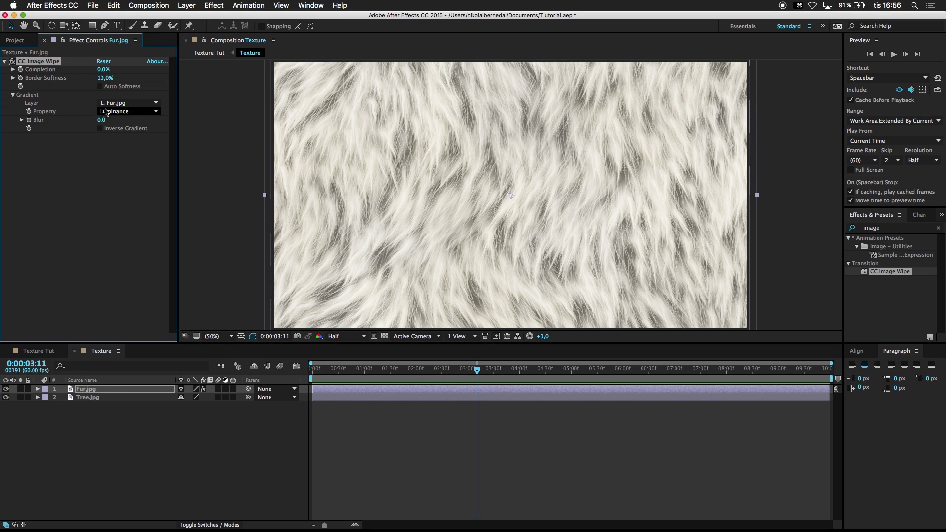
left_click(127, 103)
left_click(115, 137)
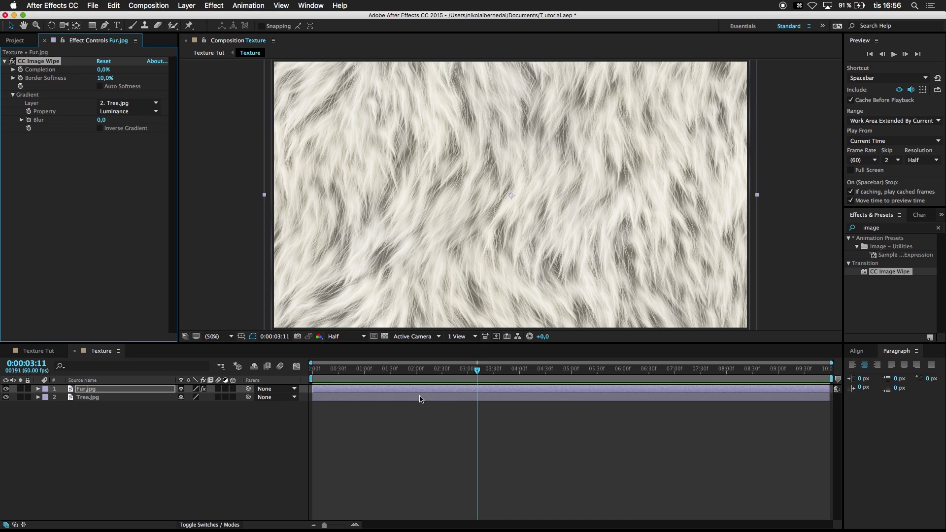
Step: Keyframe the wipe Completion to 100% at 0:00:04:18
mouse_move(478, 374)
left_mouse_down()
mouse_move(511, 368)
mouse_move(473, 380)
mouse_move(492, 375)
left_mouse_up()
left_click(22, 73)
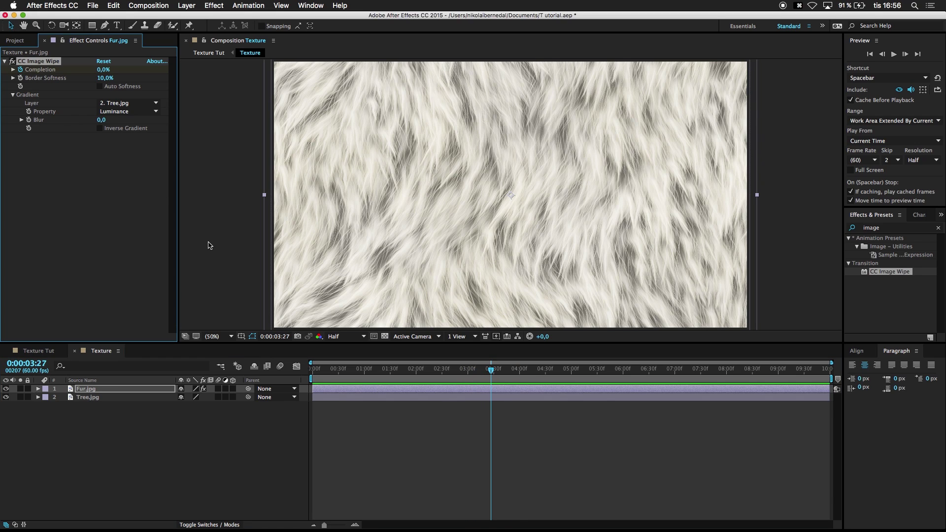
left_click_drag(495, 373, 535, 372)
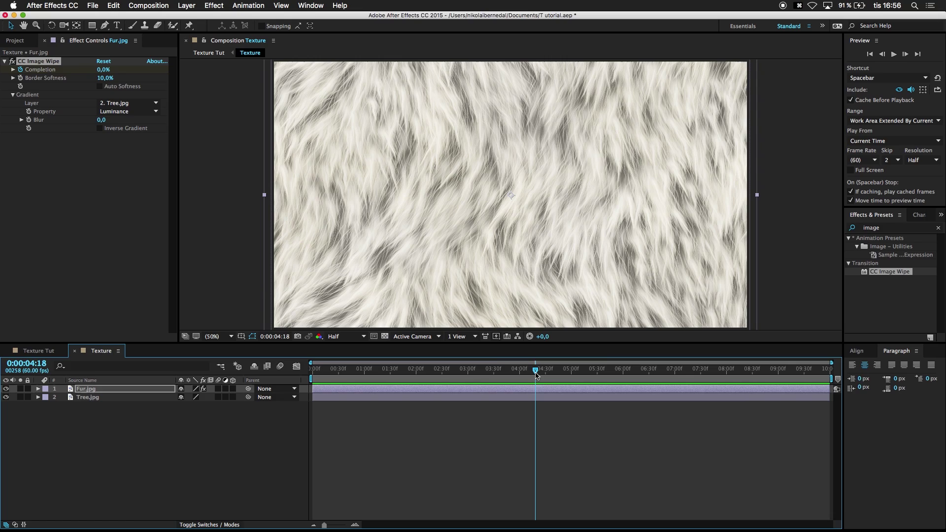
left_click_drag(104, 70, 347, 64)
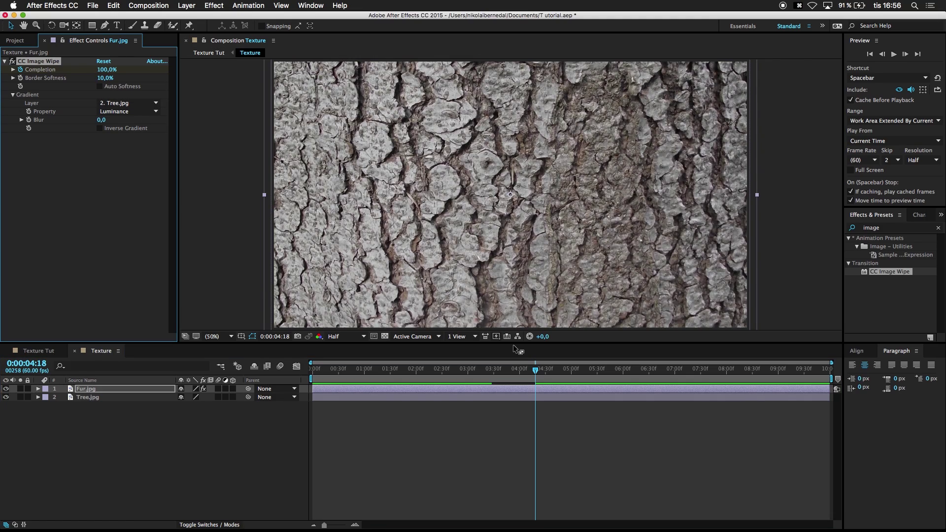
Step: Preview the wipe, move the 100% Completion keyframe earlier to 0:00:04:01, and preview again
left_click(465, 377)
key("space")
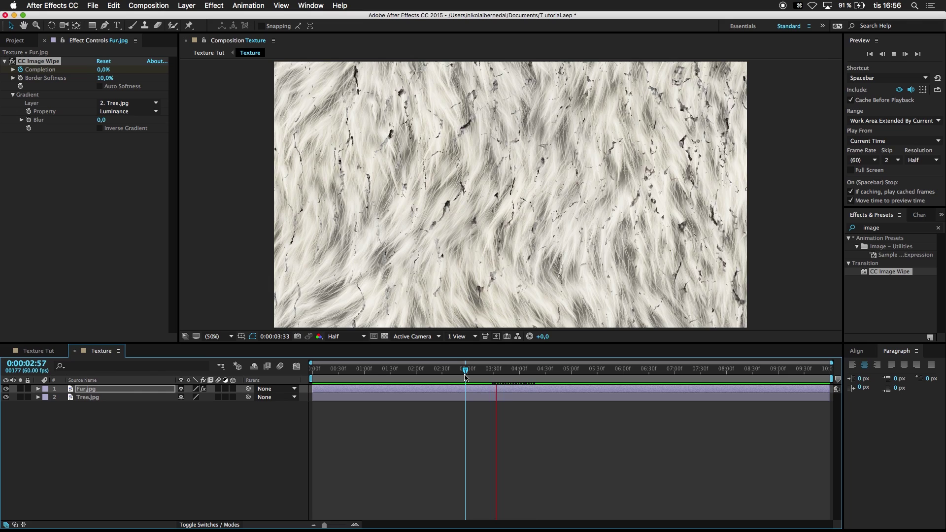
key("space")
key("u")
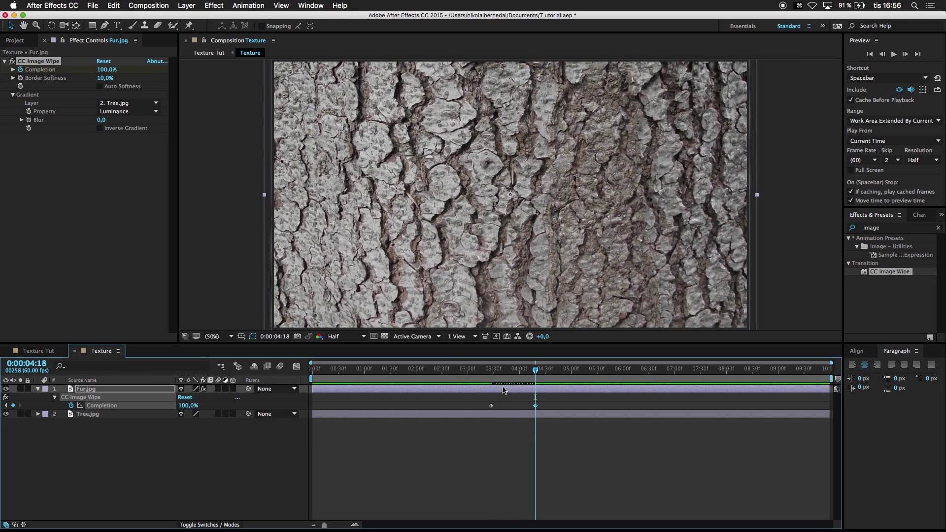
left_click_drag(534, 405, 520, 408)
left_click_drag(487, 379, 475, 379)
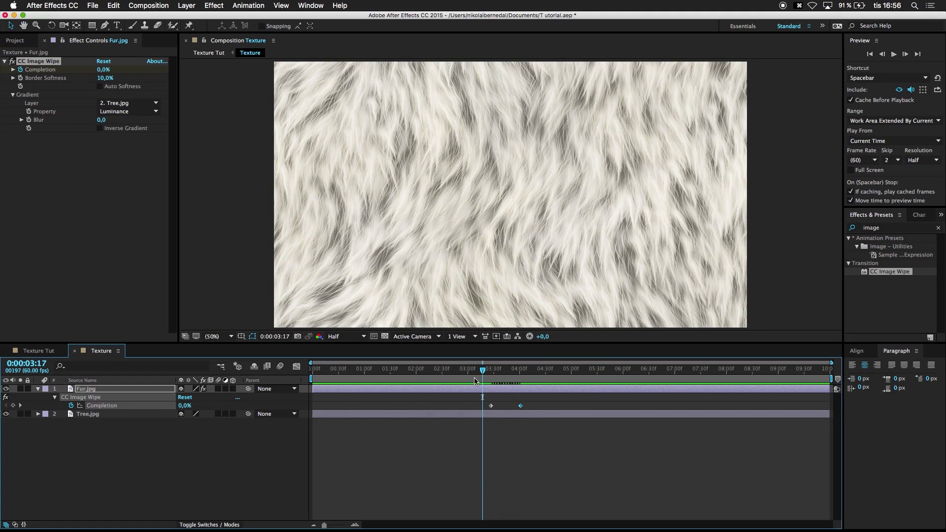
key("space")
key("space")
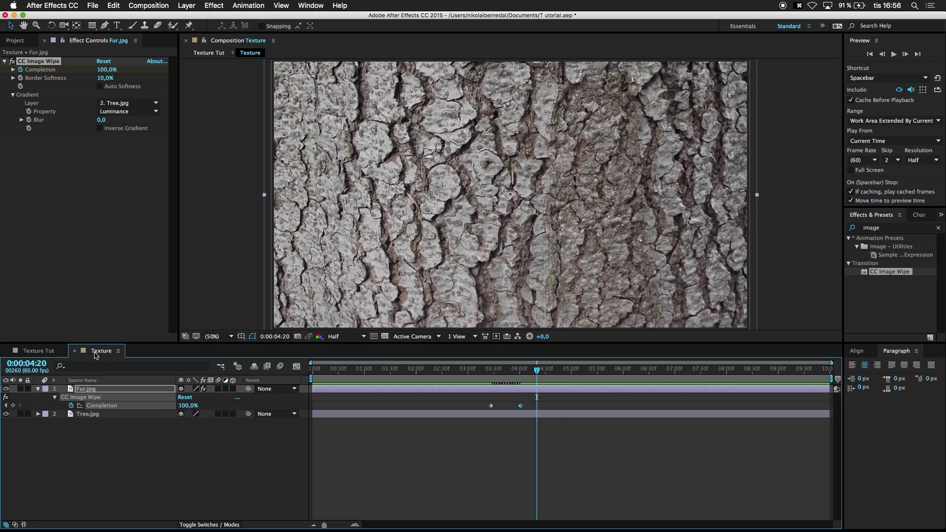
Step: In Texture Tut, set the Tao layer's Color Texture to the Texture comp
left_click(40, 351)
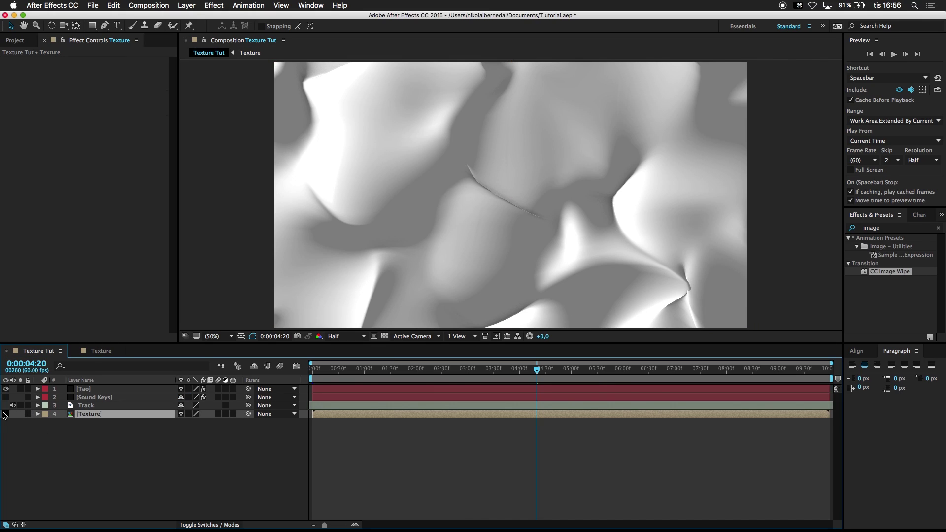
left_click(82, 389)
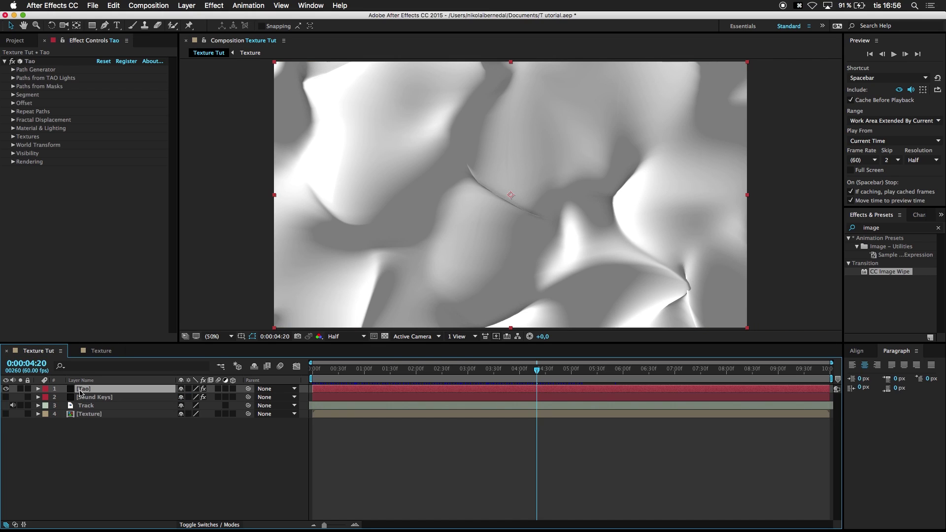
left_click(13, 137)
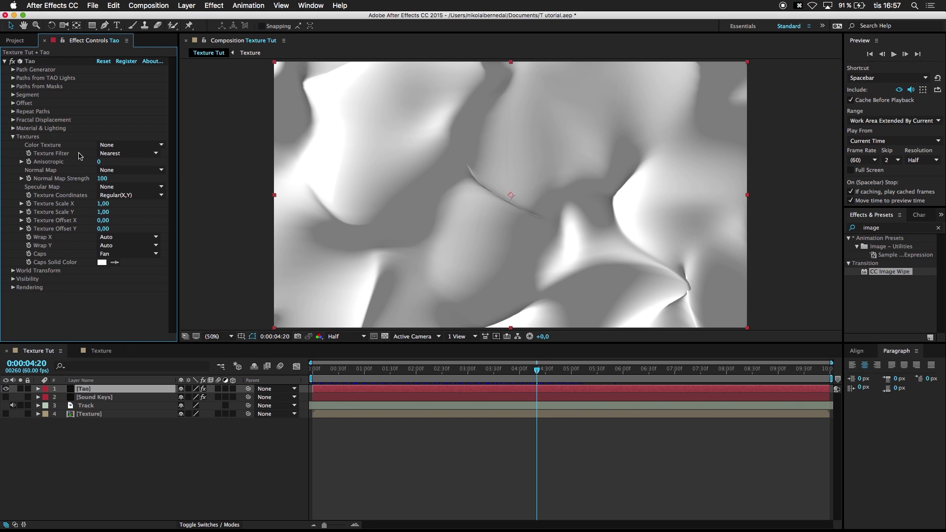
left_click(103, 145)
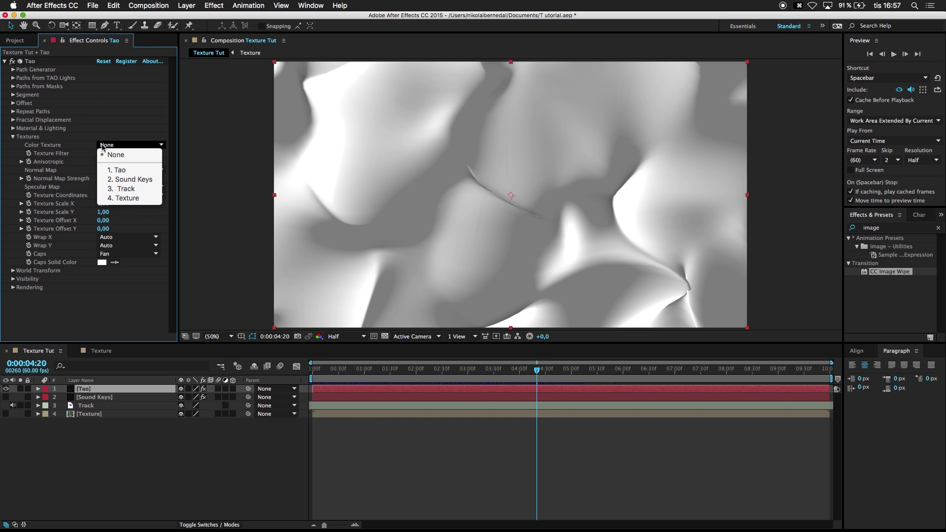
left_click(119, 198)
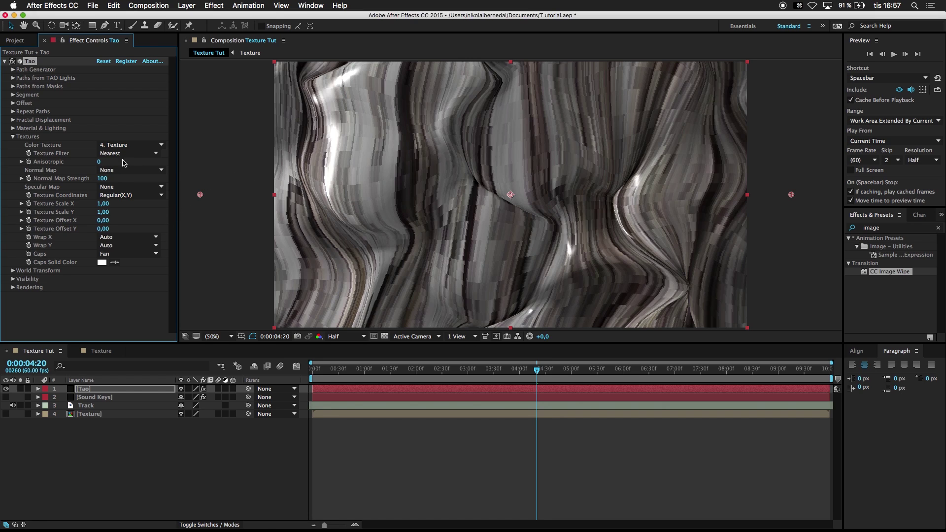
Step: Set Tao's Texture Scale X to 3.50, Scale Y to 18.20, and Offset Y to 0.40
left_click(106, 204)
left_click(103, 213)
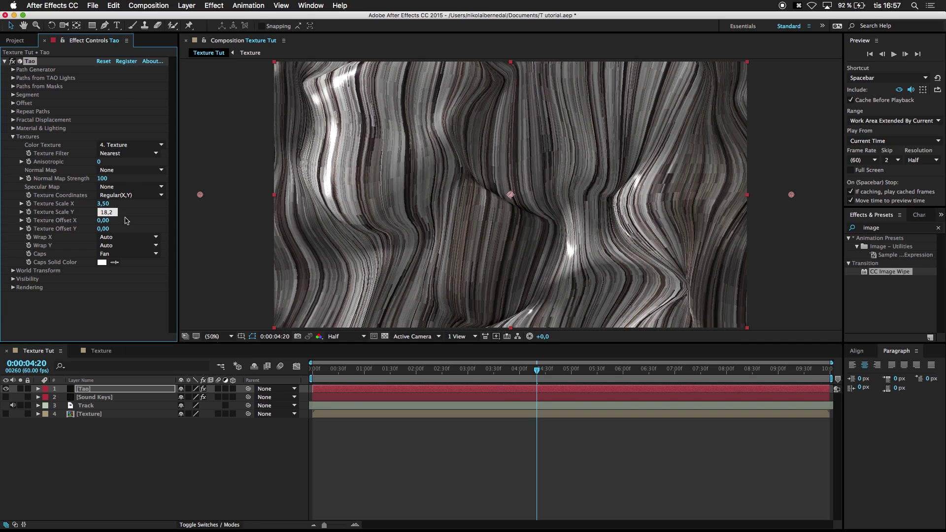
key("Return")
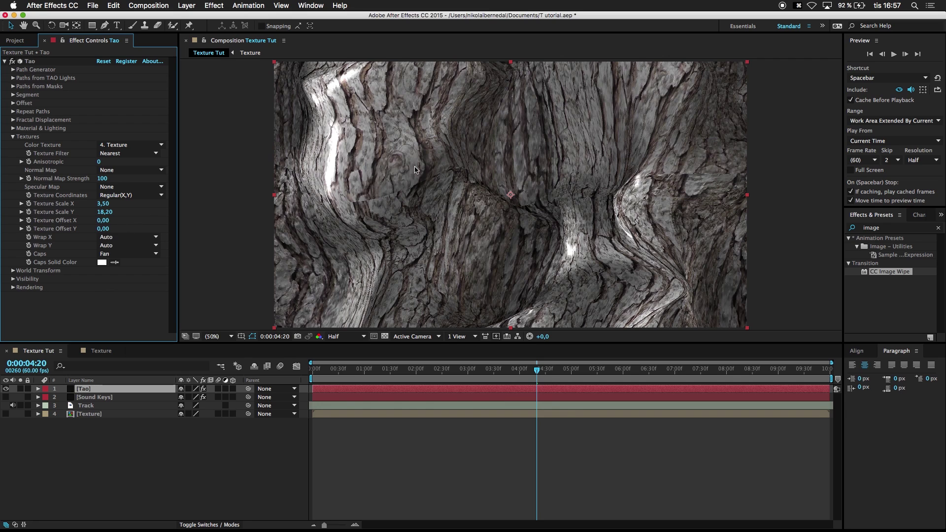
left_click_drag(104, 228, 125, 228)
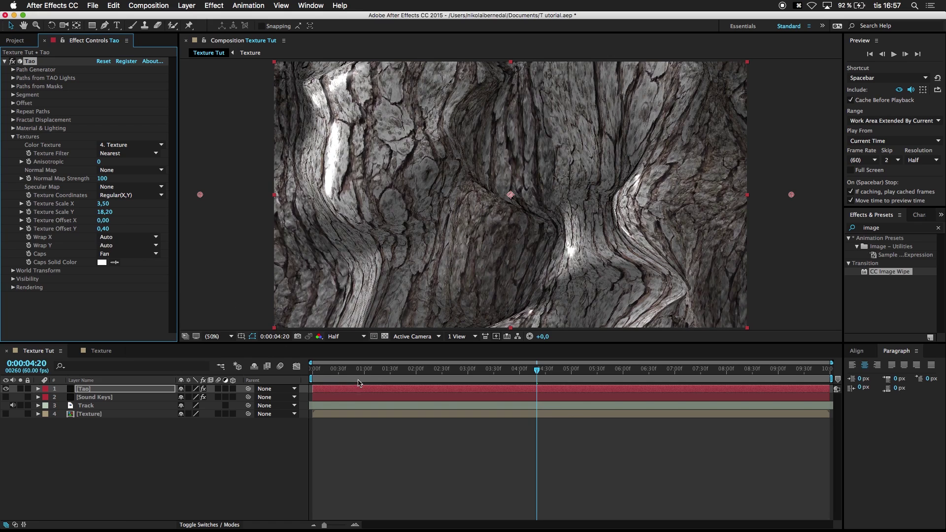
left_click(357, 380)
left_click(438, 380)
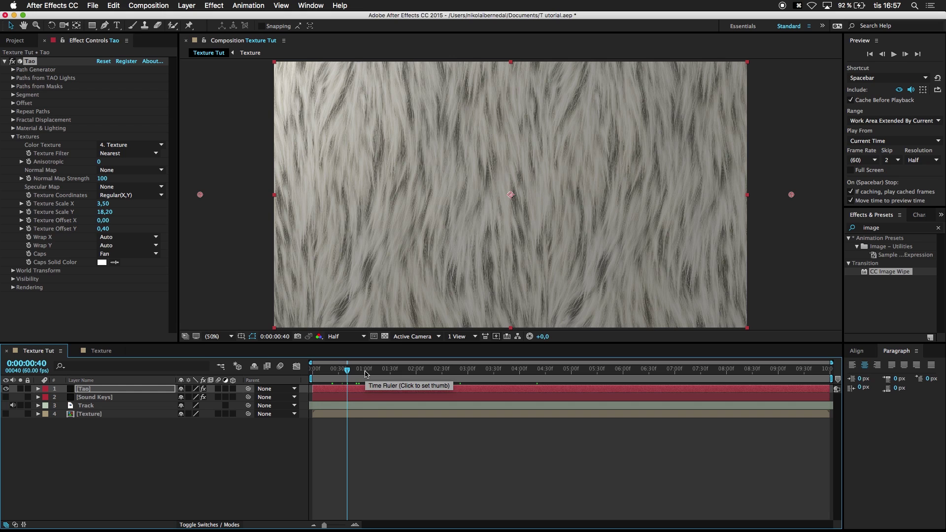
Step: In the Texture comp, add Brightness & Contrast to Fur.jpg with Brightness -69 and Contrast 84
left_click(368, 373)
left_click(102, 351)
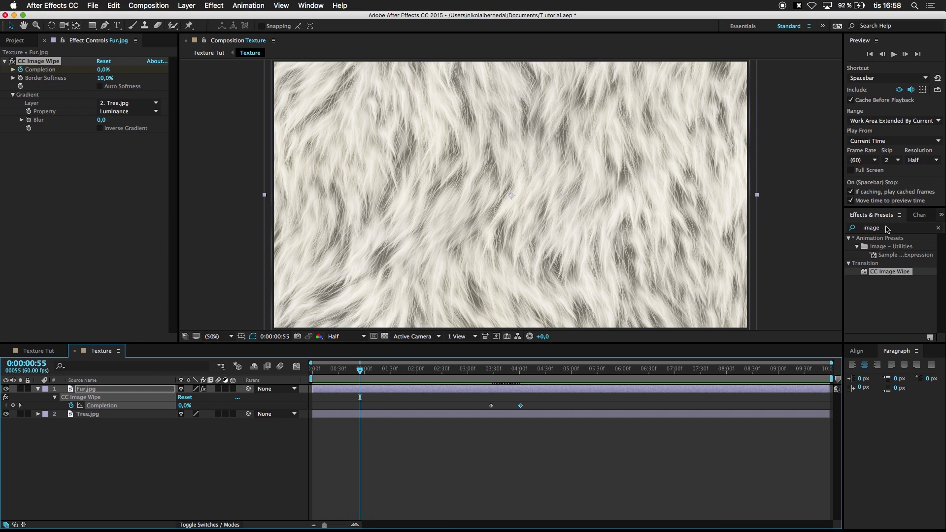
left_click(887, 228)
type("b")
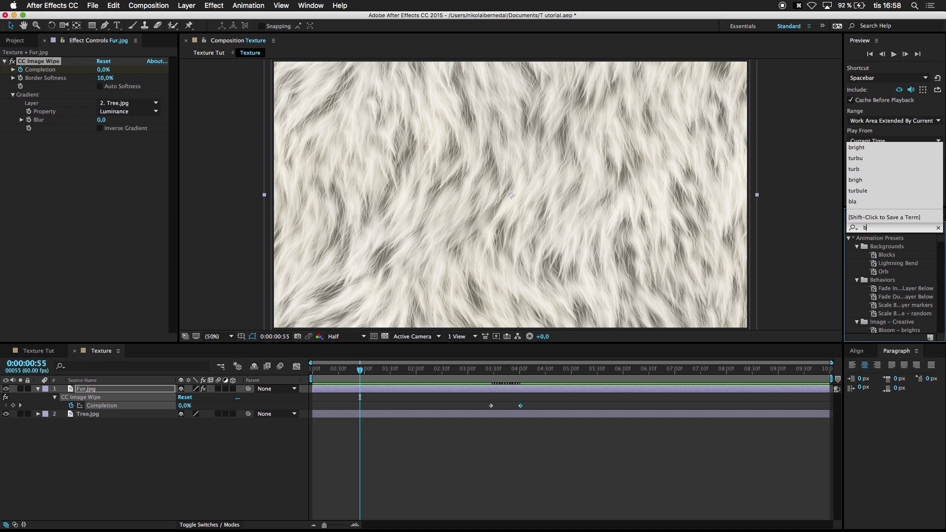
type("rugh")
key("Left")
key("Left")
key("BackSpace")
type("i")
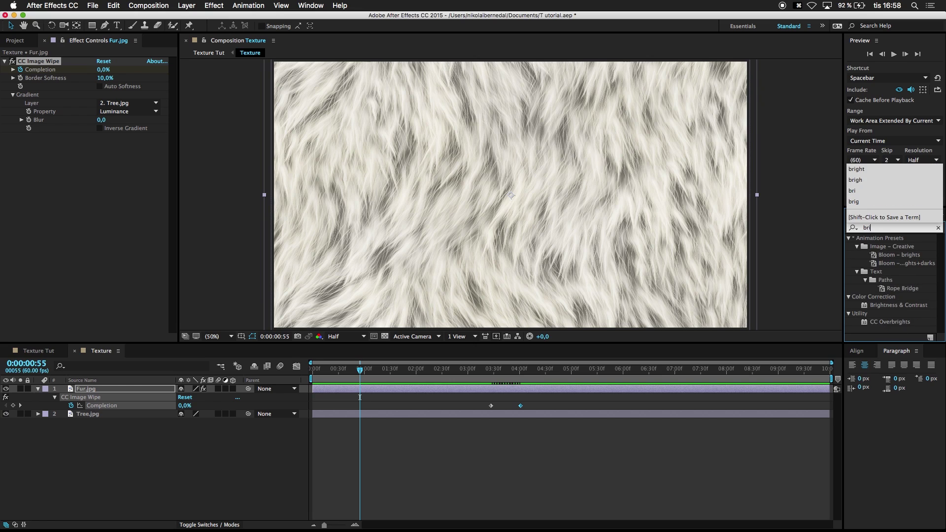
left_click_drag(868, 278, 104, 390)
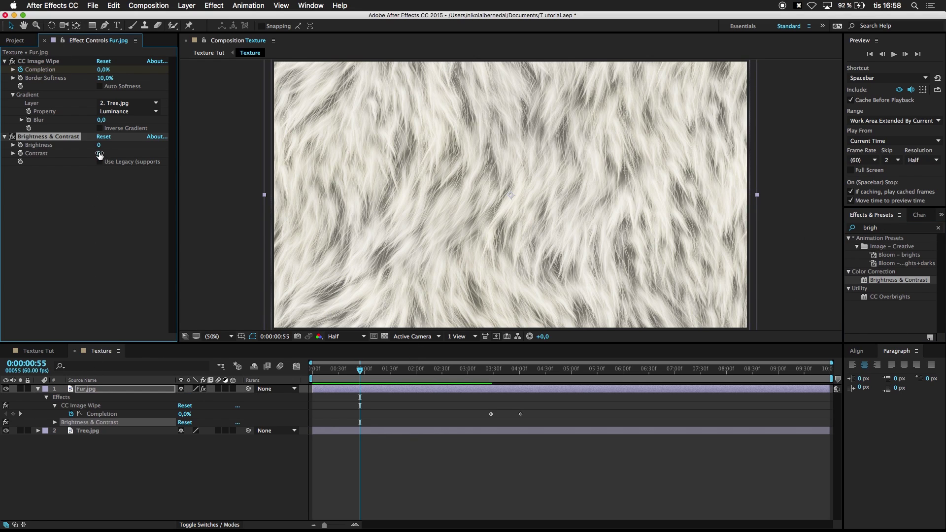
left_click_drag(99, 146, 69, 154)
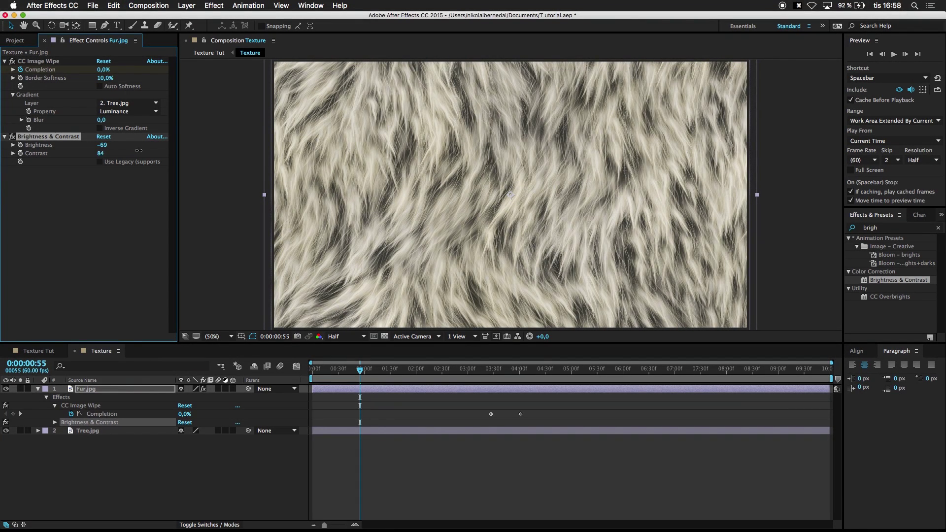
left_click(52, 352)
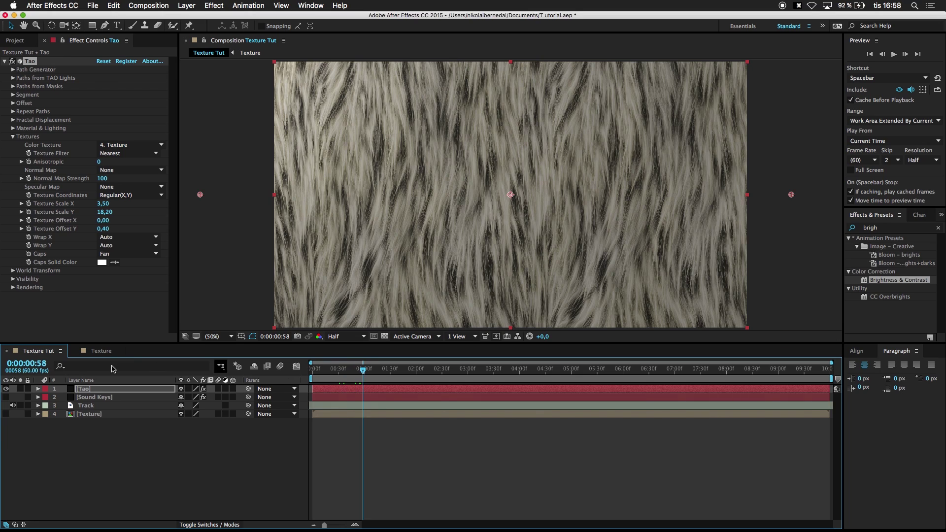
Step: Select Tao to show Fractal Displacement (amplitude 150, frequency 250, evolution 3506) and open the timeline menu
left_click(85, 389)
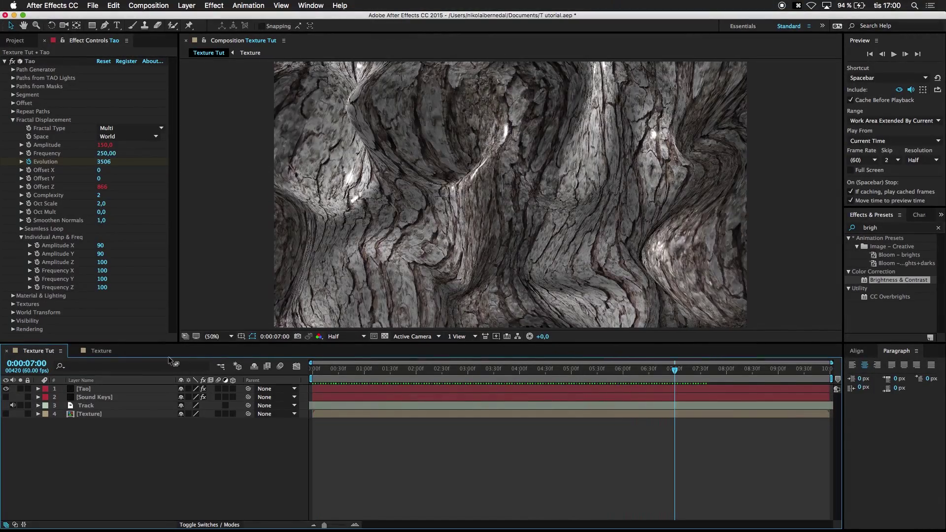
right_click(195, 435)
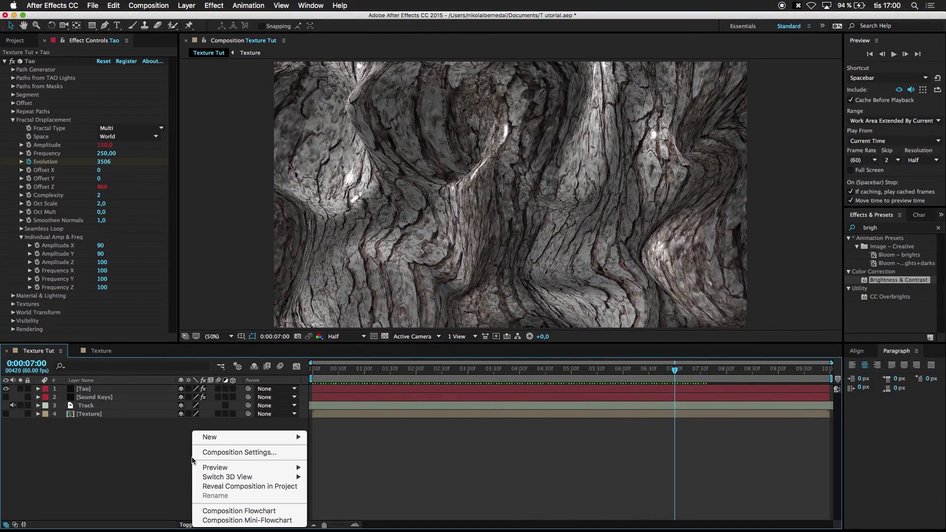
Step: Add a new adjustment layer on top and apply Magic Bullet Looks to it
mouse_move(200, 438)
left_click(343, 501)
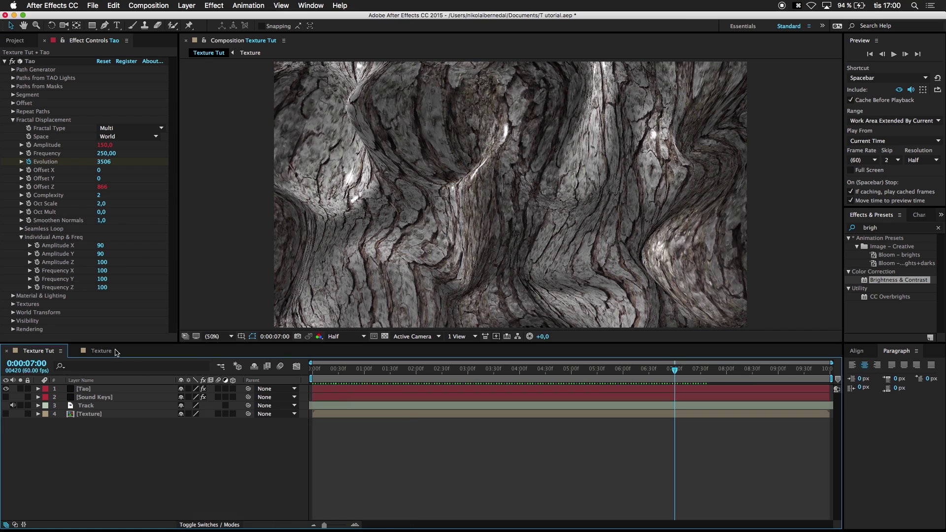
double_click(881, 228)
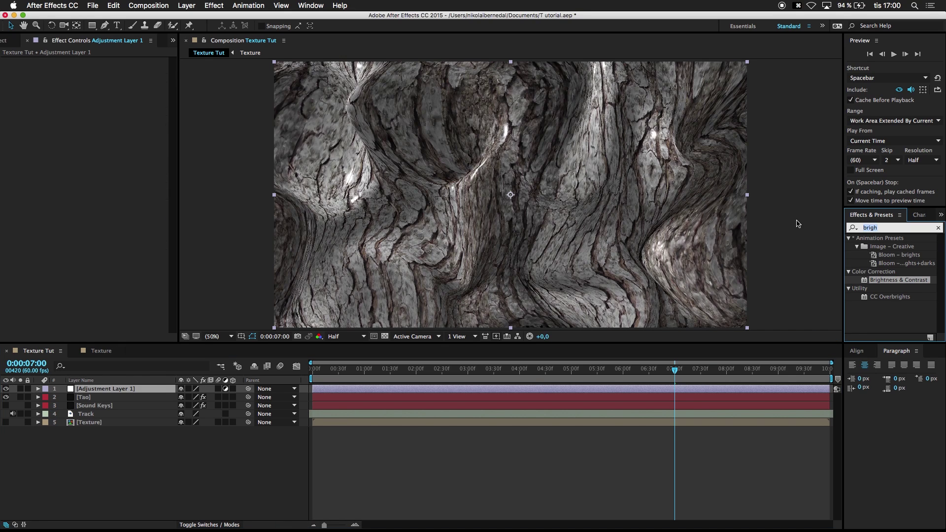
type("looks")
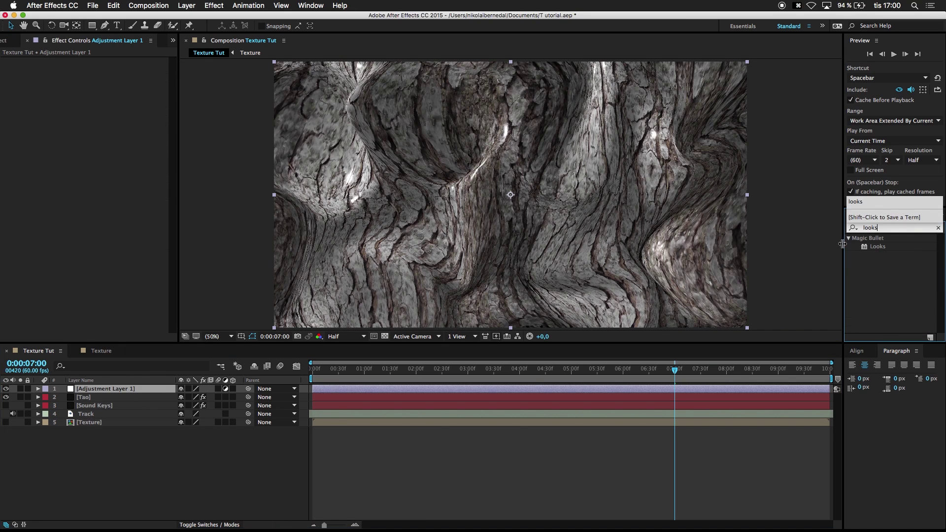
left_click_drag(877, 246, 144, 388)
Step: Choose the Bunker look in the Looks editor, apply it, and review earlier frames
left_click(36, 88)
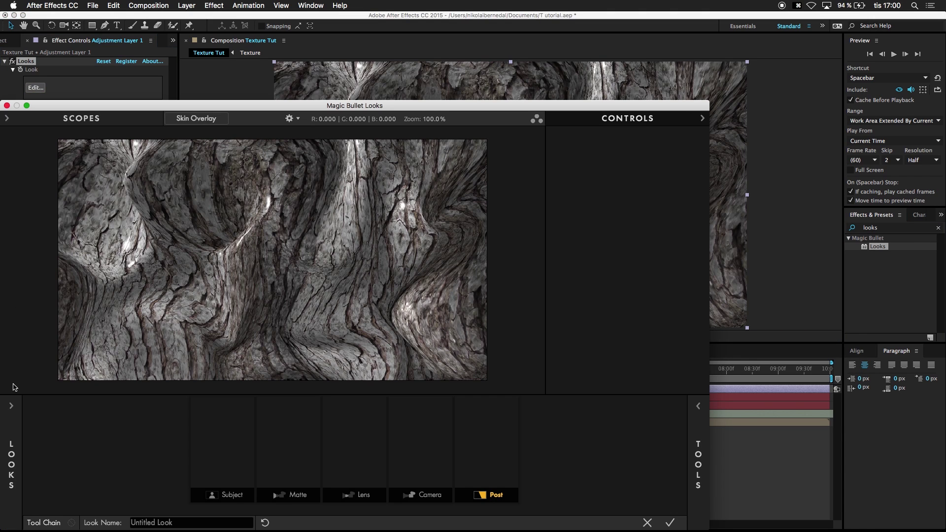
left_click(11, 464)
left_click(114, 222)
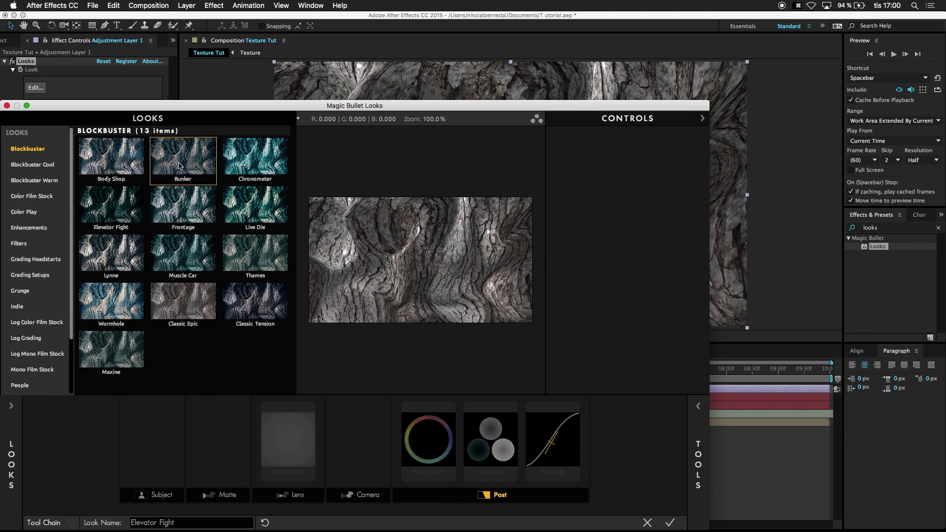
left_click(179, 166)
left_click(668, 522)
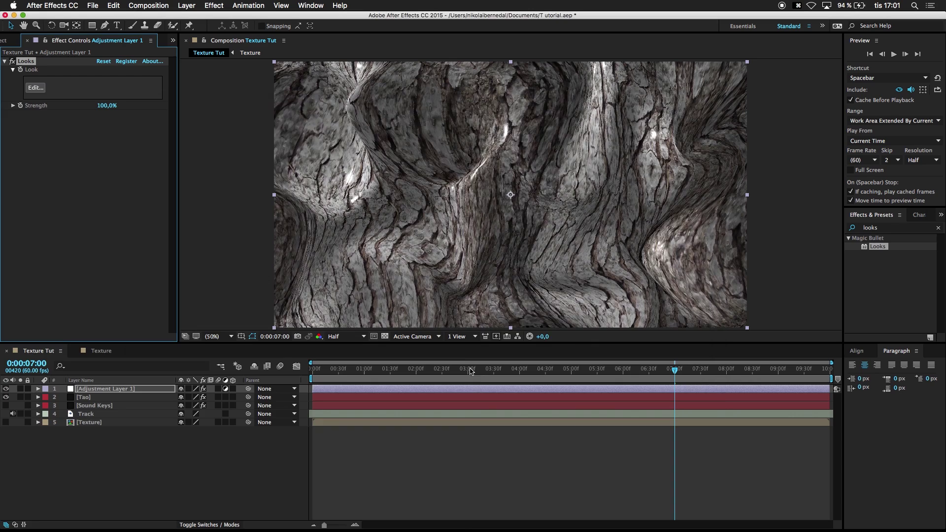
left_click(410, 370)
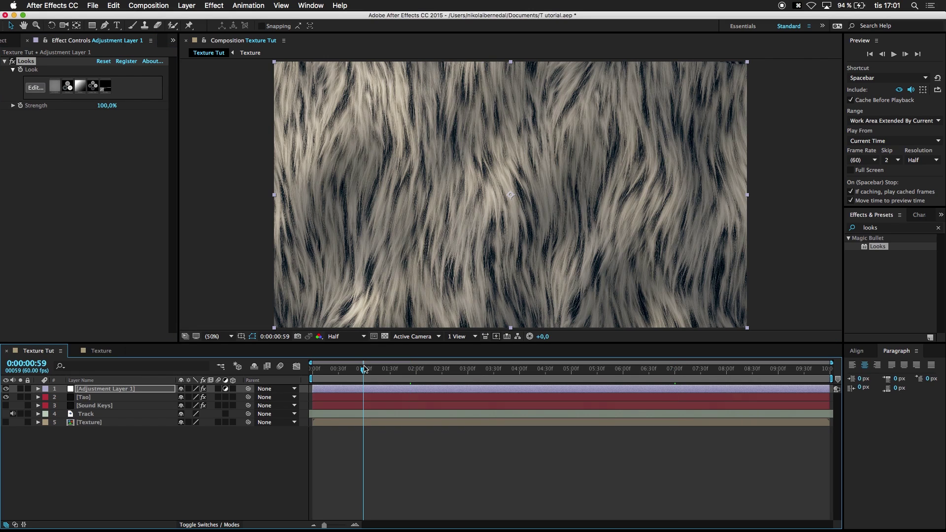
left_click_drag(345, 369, 292, 367)
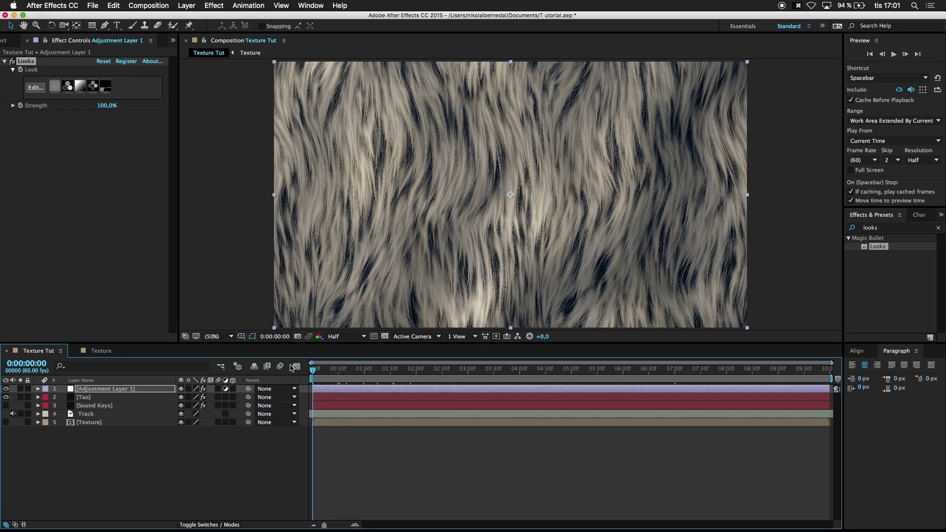